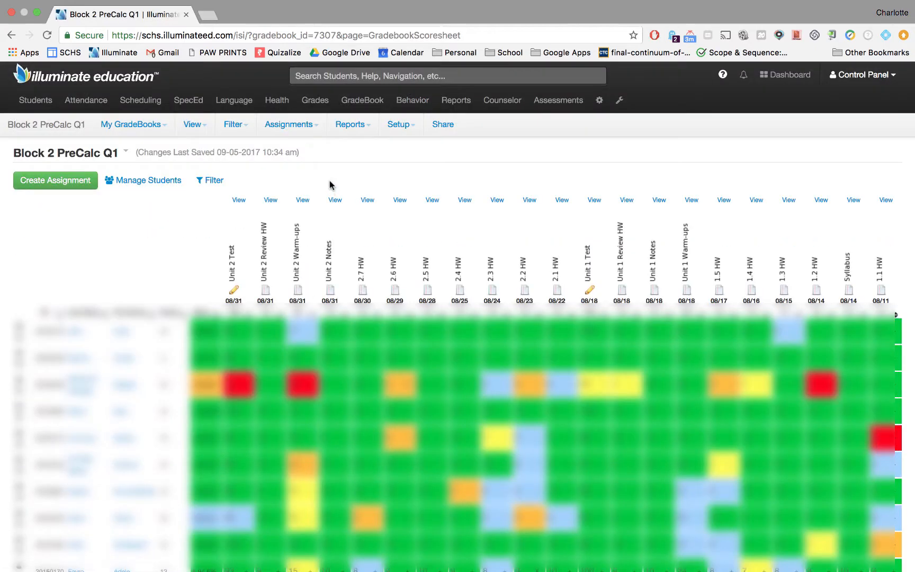
Start posting grades for the gradebook, choosing the Q1 Progress (Quarter Everyday Classes) grading period
{"action": "left_click", "coordinate": [305, 125]}
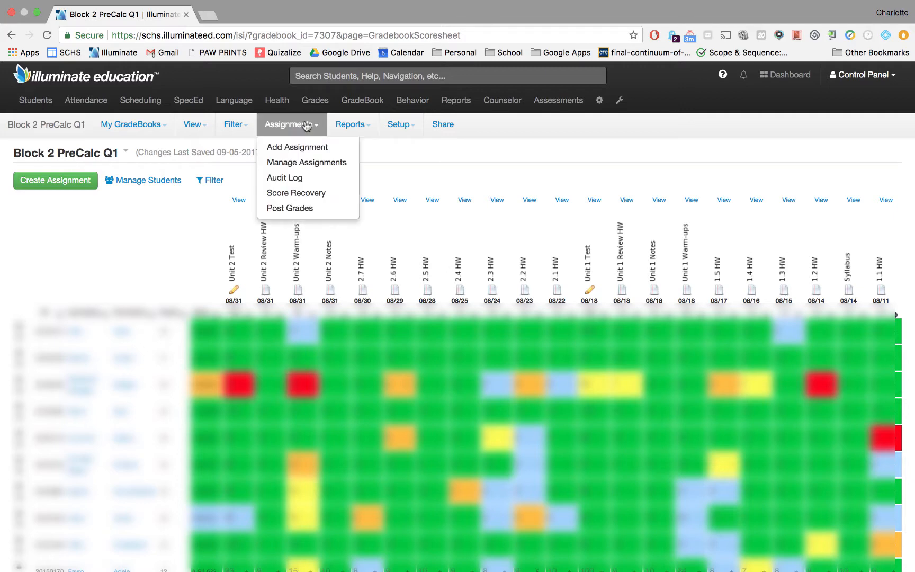
{"action": "left_click", "coordinate": [291, 209]}
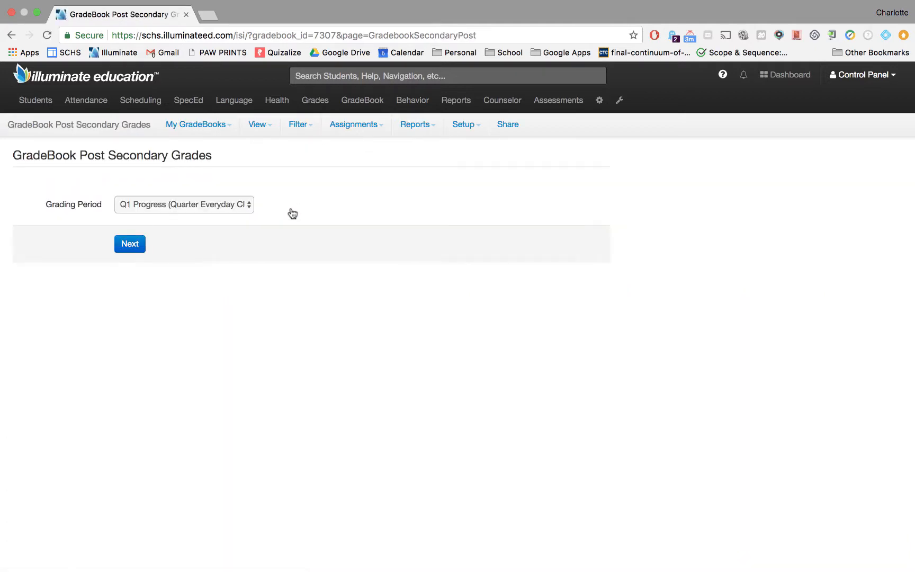
{"action": "left_click", "coordinate": [244, 206]}
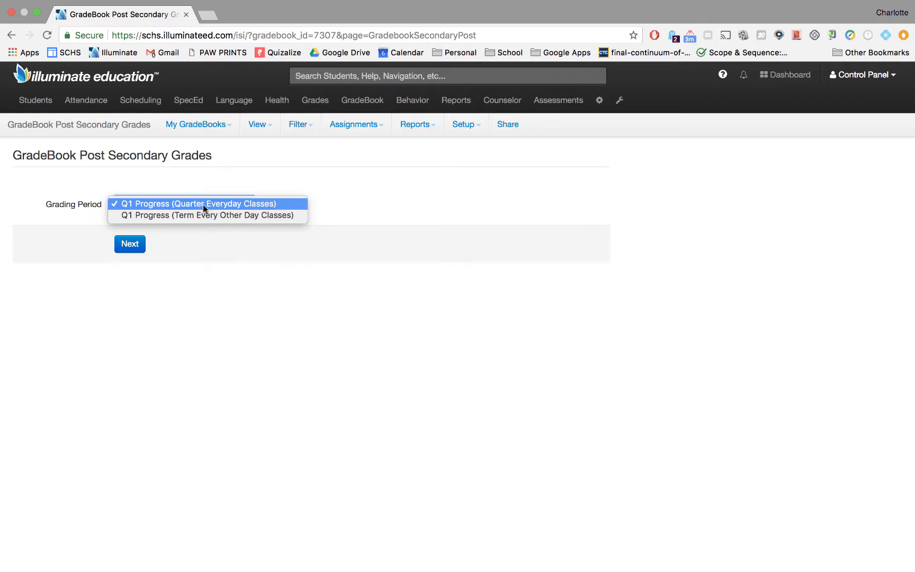
{"action": "left_click", "coordinate": [249, 205]}
{"action": "left_click", "coordinate": [130, 244]}
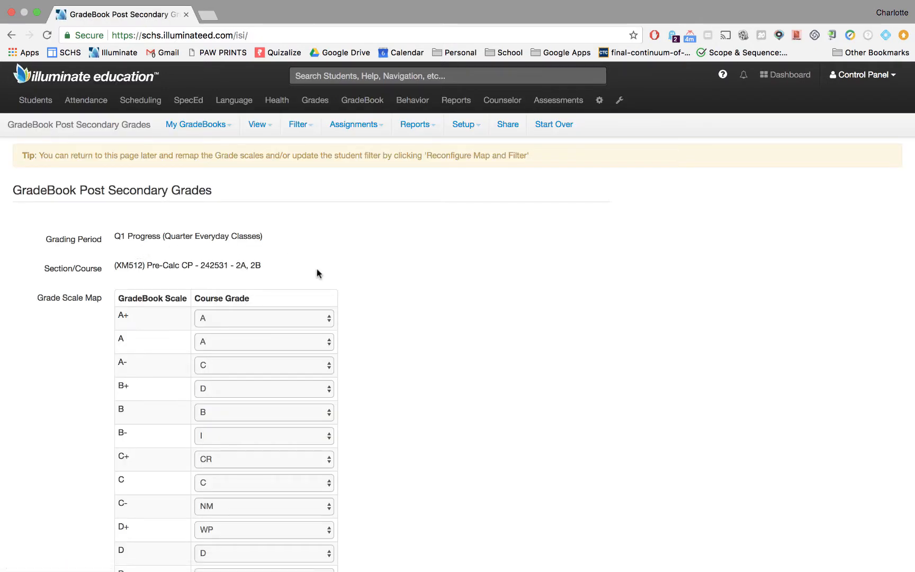
Map gradebook grade A- to course grade A, and B+ and B- to course grade B
{"action": "scroll", "coordinate": [389, 292], "scroll_direction": "down", "scroll_amount": 5}
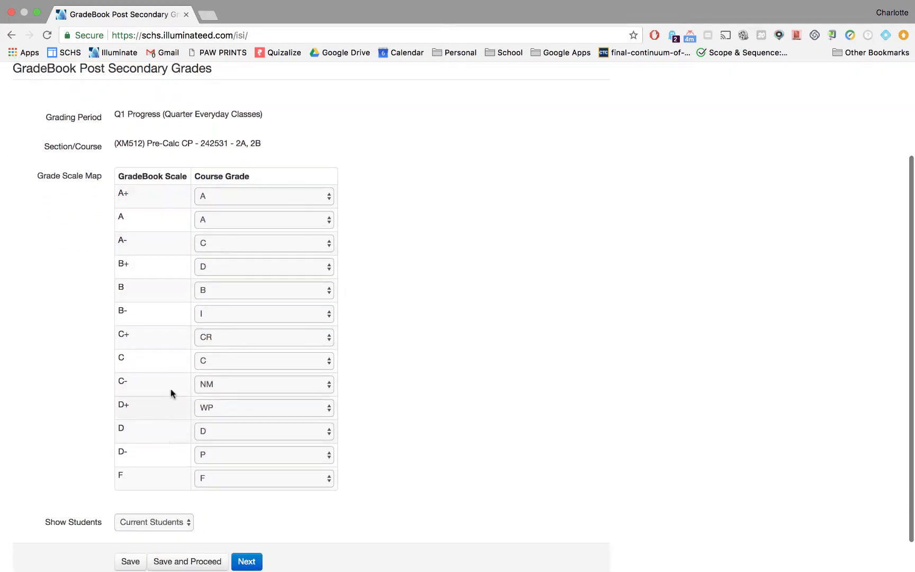
{"action": "left_click", "coordinate": [227, 245]}
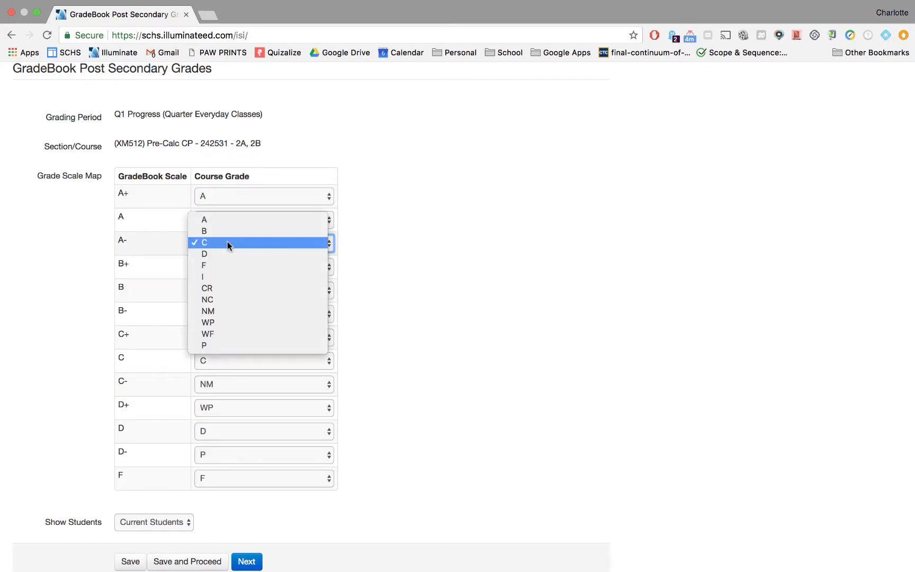
{"action": "left_click", "coordinate": [228, 219]}
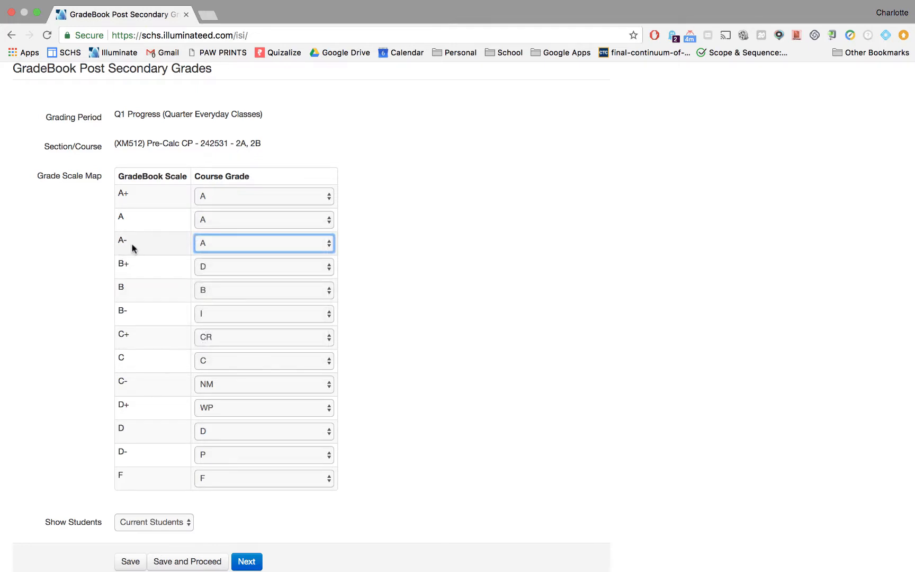
{"action": "scroll", "coordinate": [167, 250], "scroll_direction": "down", "scroll_amount": 2}
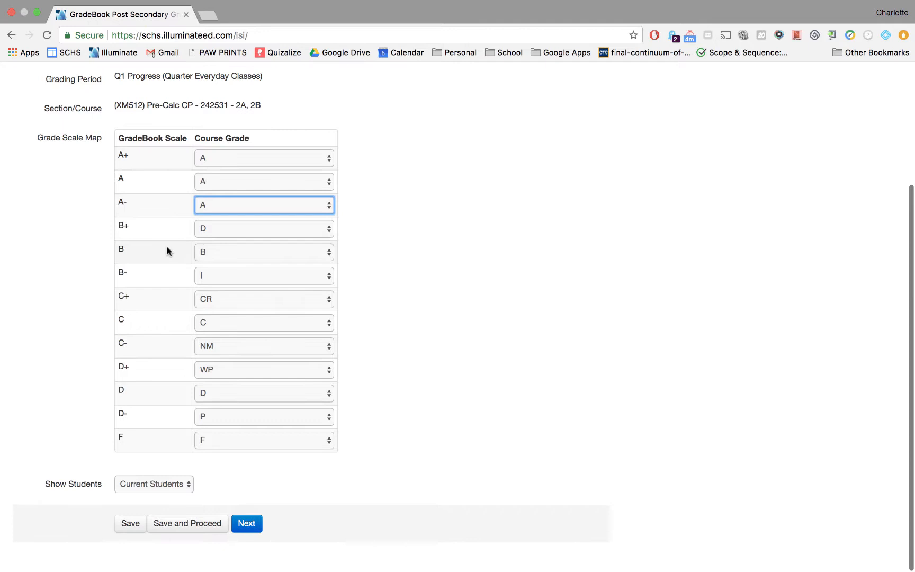
{"action": "left_click", "coordinate": [202, 233]}
{"action": "left_click", "coordinate": [215, 205]}
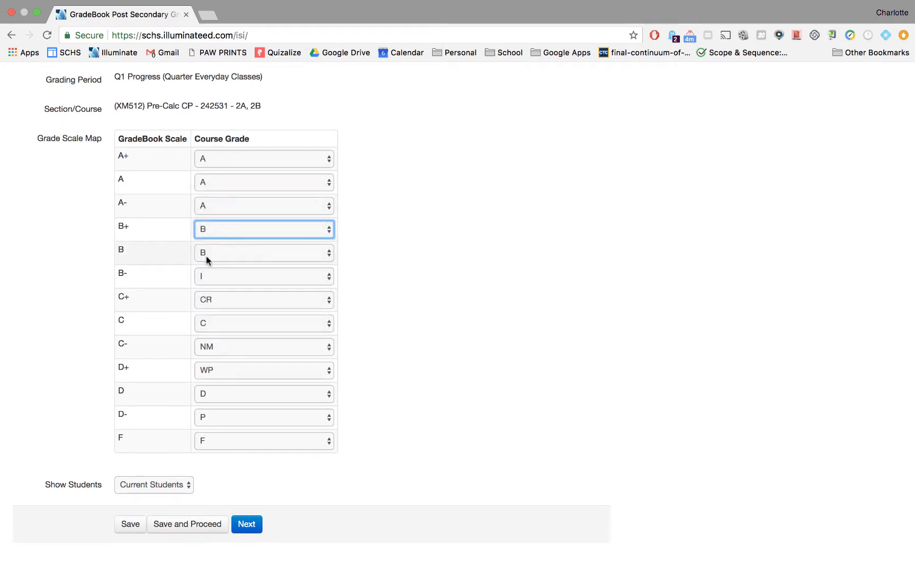
{"action": "left_click", "coordinate": [210, 273]}
{"action": "left_click", "coordinate": [215, 231]}
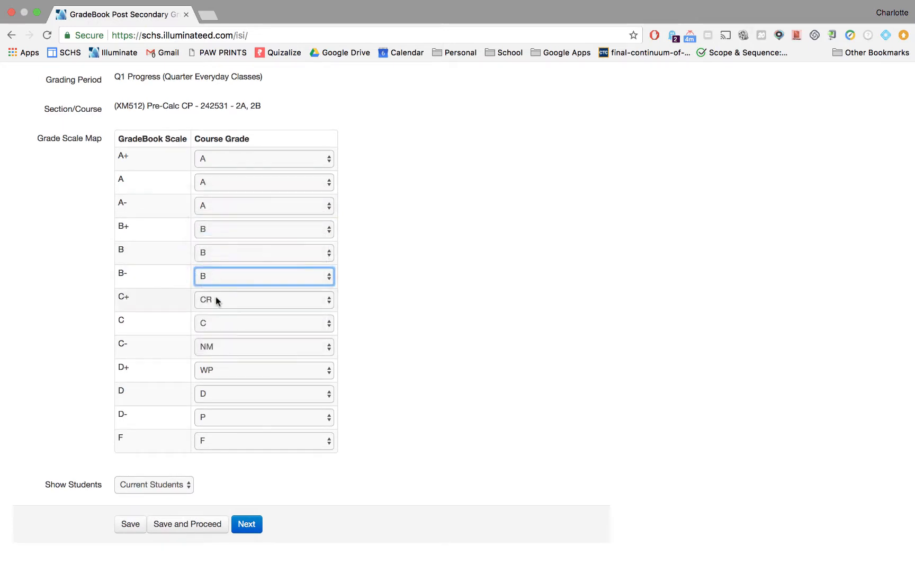
Map C+ and C- to course grade C and D+ and D- to D, then save and proceed
{"action": "left_click", "coordinate": [216, 299]}
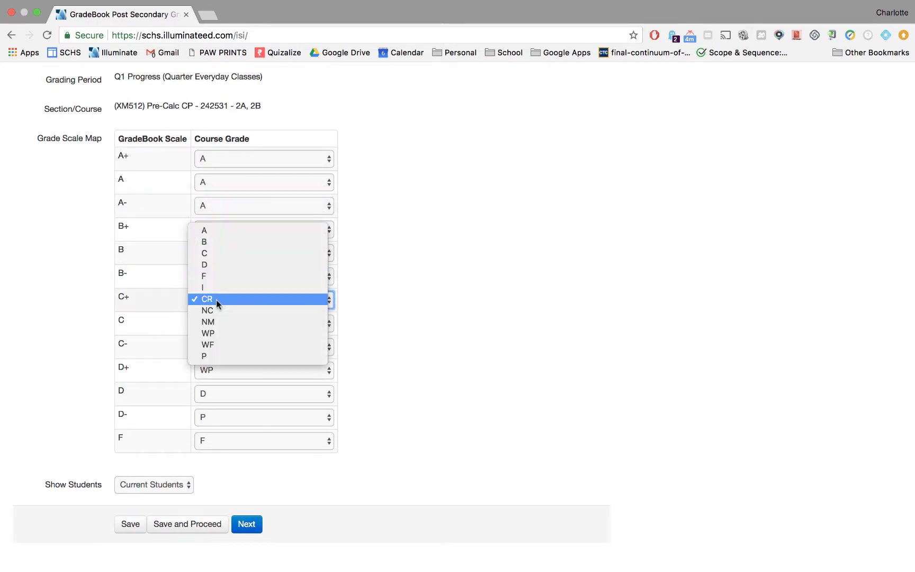
{"action": "left_click", "coordinate": [222, 253]}
{"action": "left_click", "coordinate": [224, 346]}
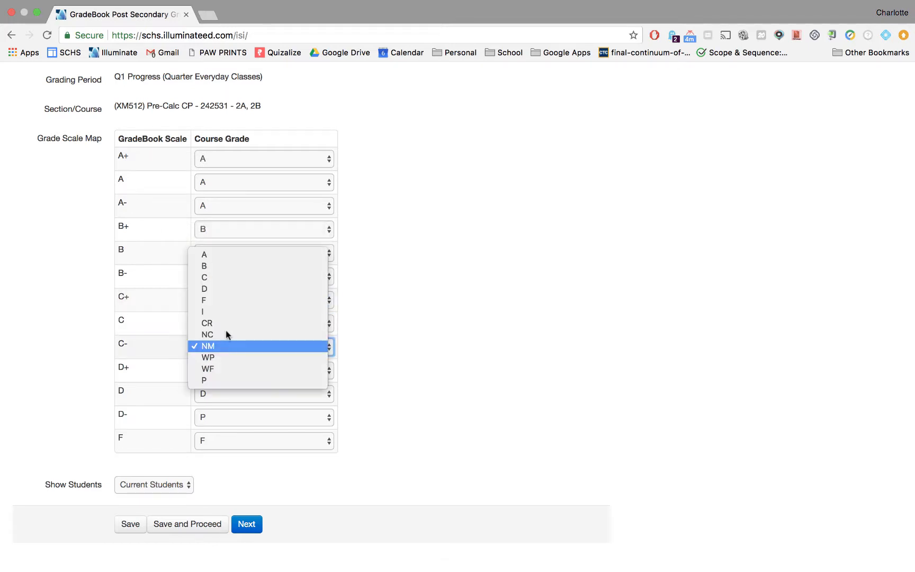
{"action": "left_click", "coordinate": [229, 277]}
{"action": "left_click", "coordinate": [219, 370]}
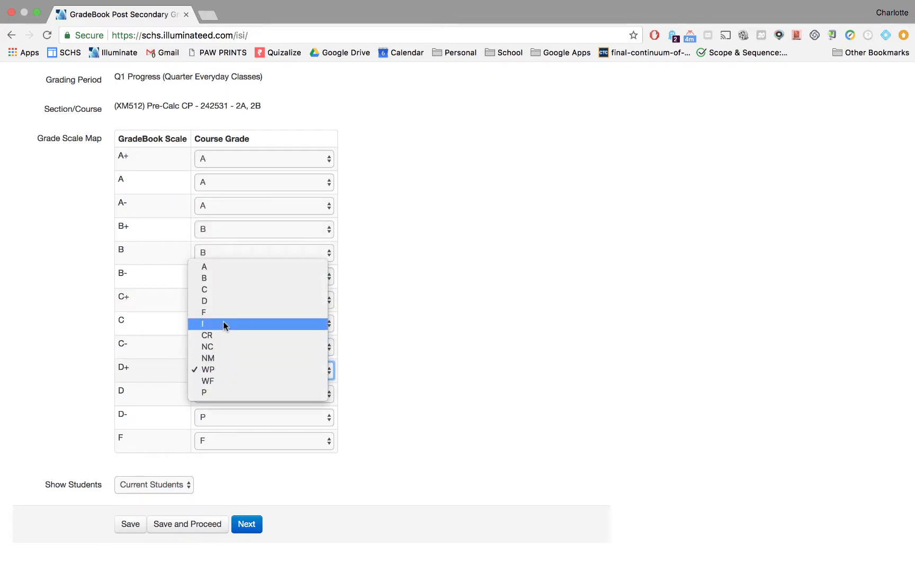
{"action": "left_click", "coordinate": [225, 301]}
{"action": "left_click", "coordinate": [213, 422]}
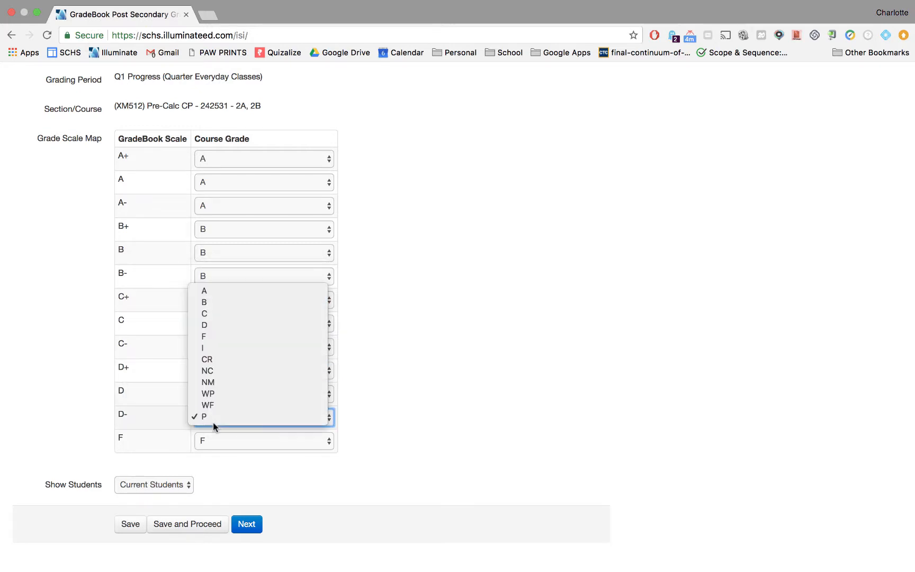
{"action": "left_click", "coordinate": [229, 324]}
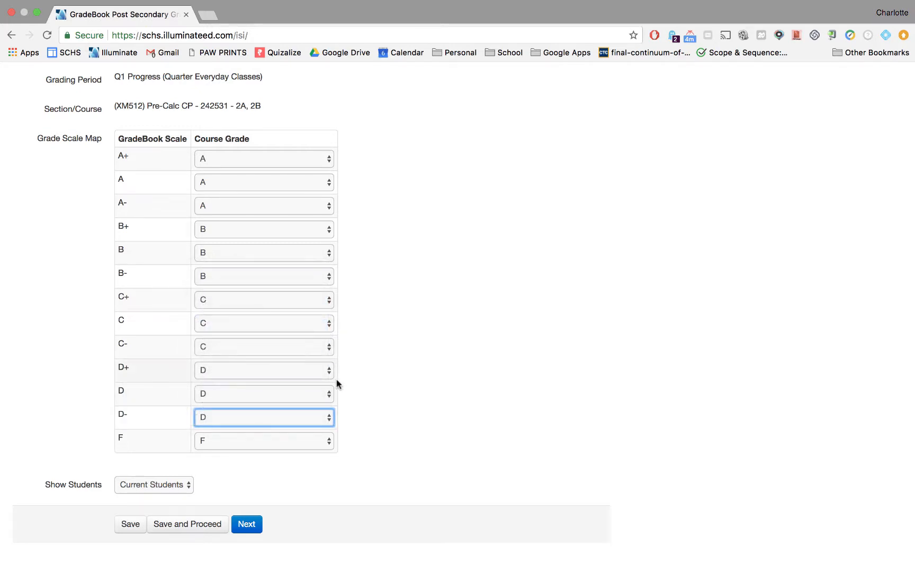
{"action": "left_click", "coordinate": [364, 425]}
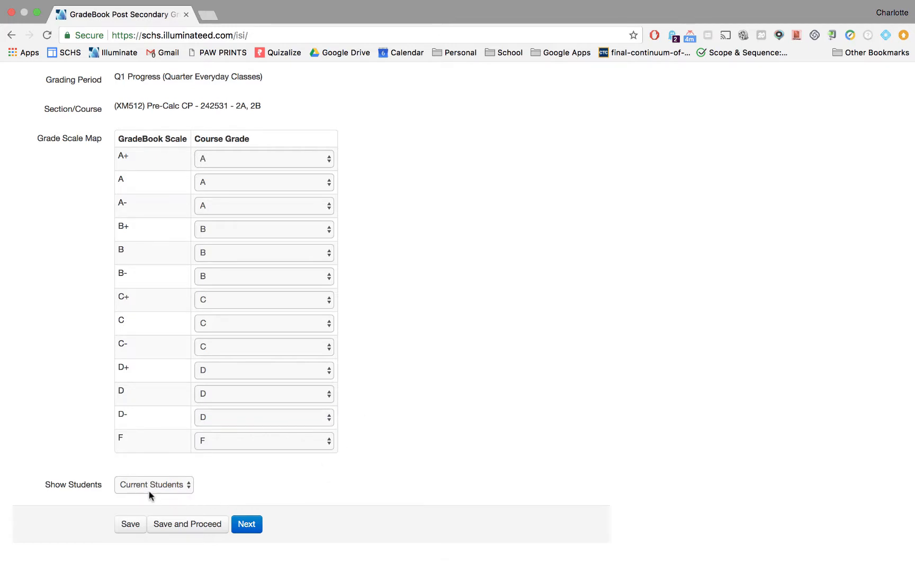
{"action": "left_click", "coordinate": [190, 524]}
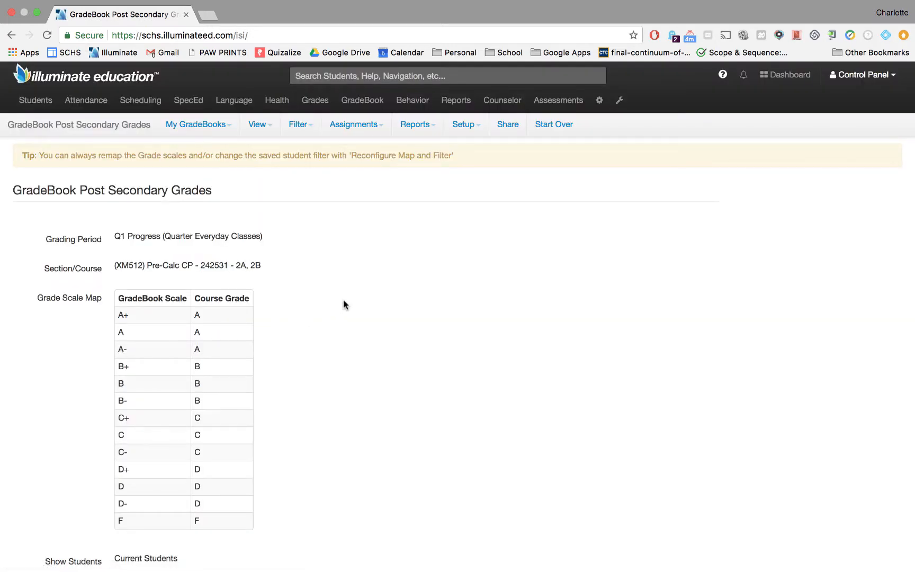
Try changing the first student's final grade to C, then set it back to A
{"action": "scroll", "coordinate": [343, 304], "scroll_direction": "down", "scroll_amount": 5}
{"action": "scroll", "coordinate": [344, 305], "scroll_direction": "down", "scroll_amount": 6}
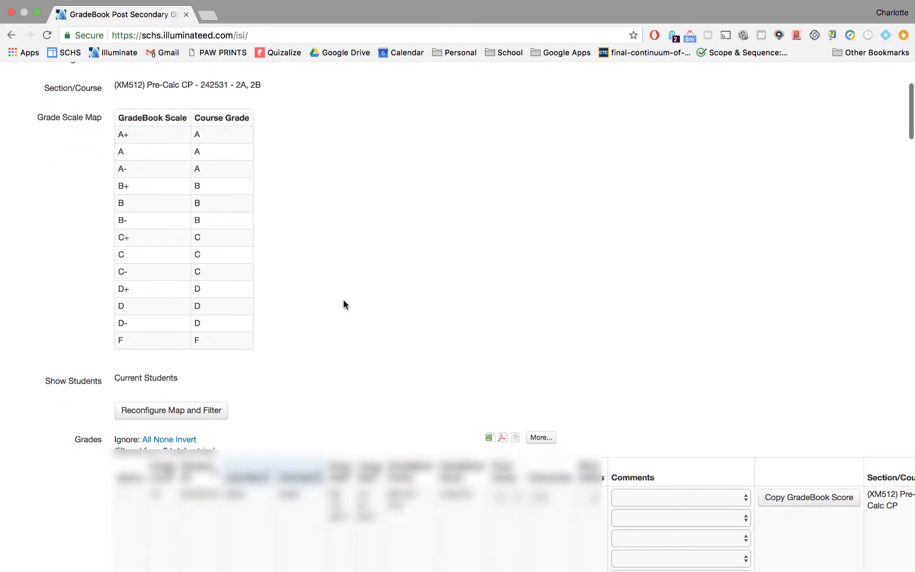
{"action": "scroll", "coordinate": [343, 305], "scroll_direction": "down", "scroll_amount": 5}
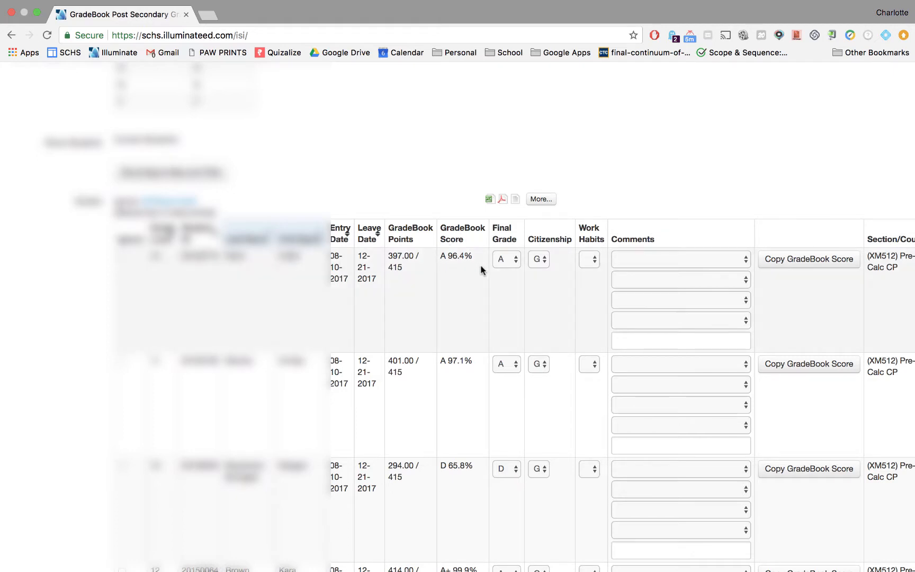
{"action": "left_click", "coordinate": [507, 259]}
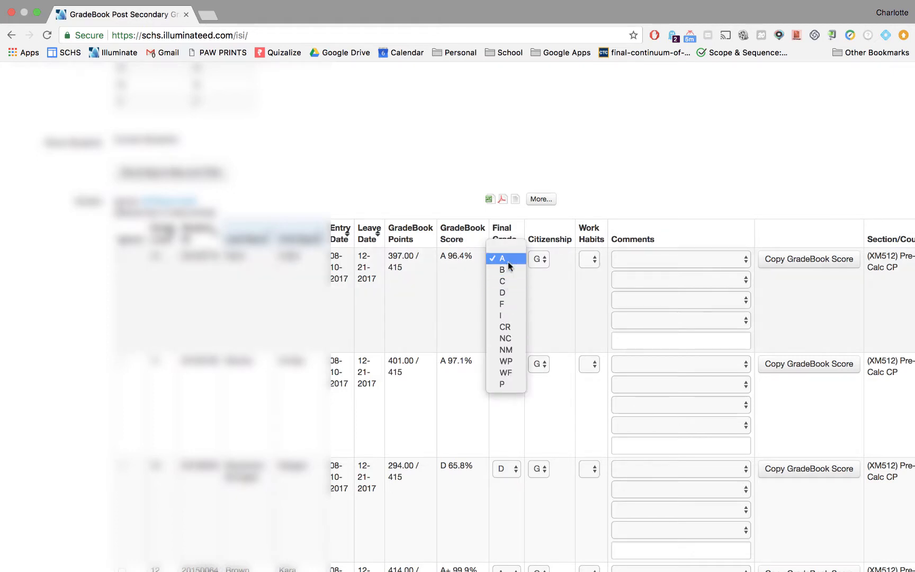
{"action": "left_click", "coordinate": [507, 261]}
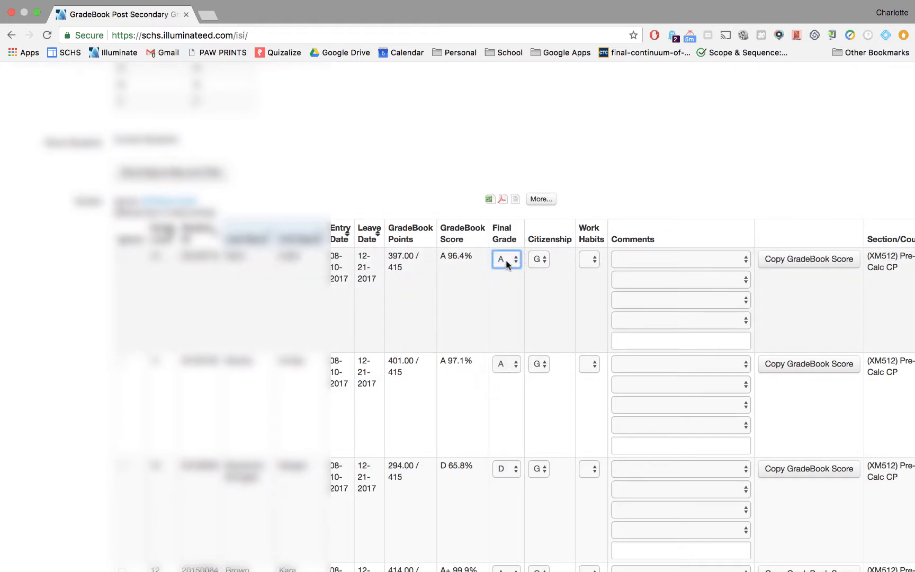
{"action": "left_click", "coordinate": [507, 262]}
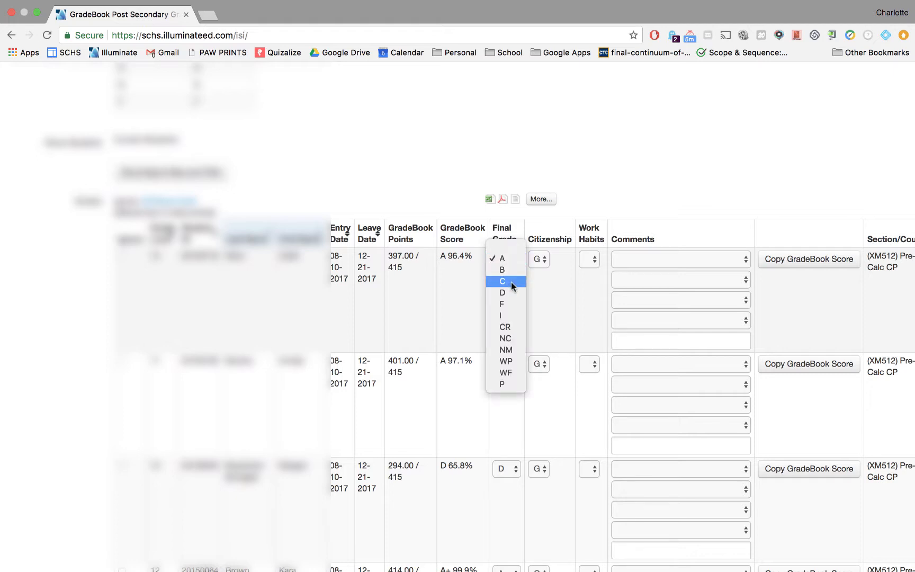
{"action": "left_click", "coordinate": [511, 281]}
{"action": "left_click", "coordinate": [505, 265]}
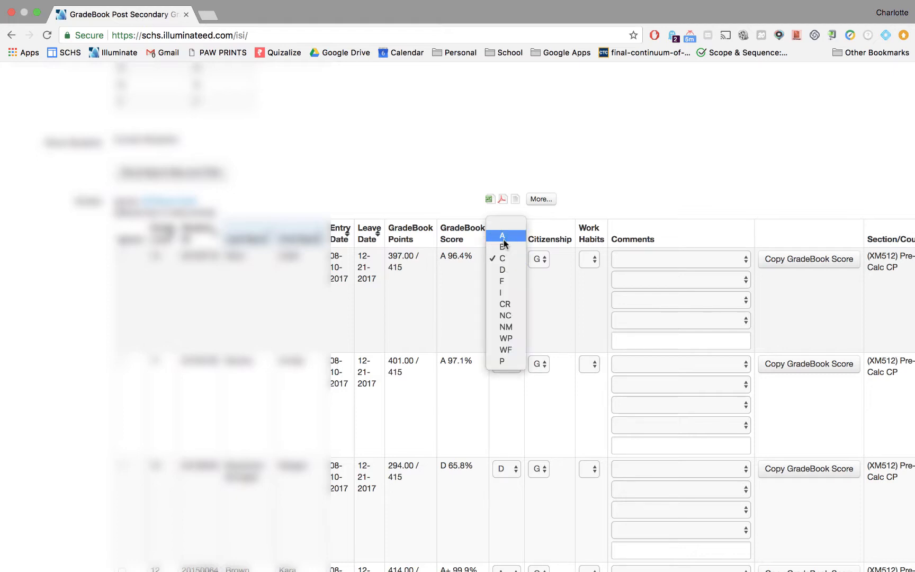
{"action": "double_click", "coordinate": [503, 236]}
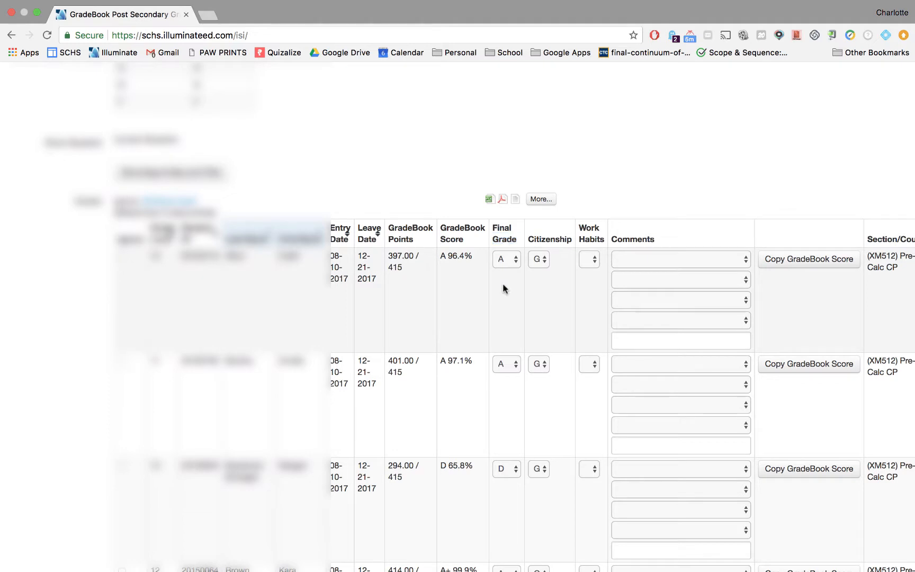
Look through the first student's citizenship and work habits options
{"action": "left_click", "coordinate": [541, 261]}
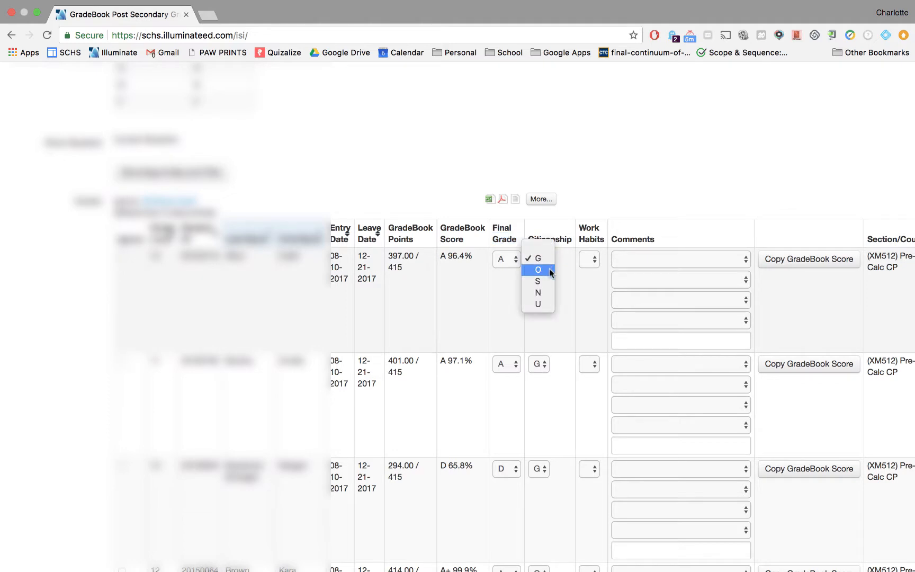
{"action": "left_click", "coordinate": [561, 306]}
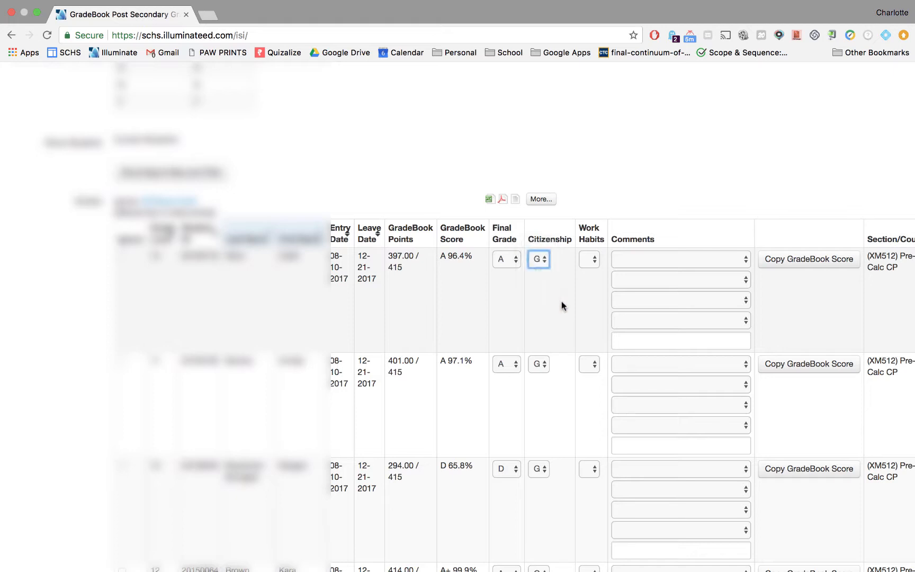
{"action": "left_click", "coordinate": [587, 261]}
{"action": "scroll", "coordinate": [575, 286], "scroll_direction": "right", "scroll_amount": 3}
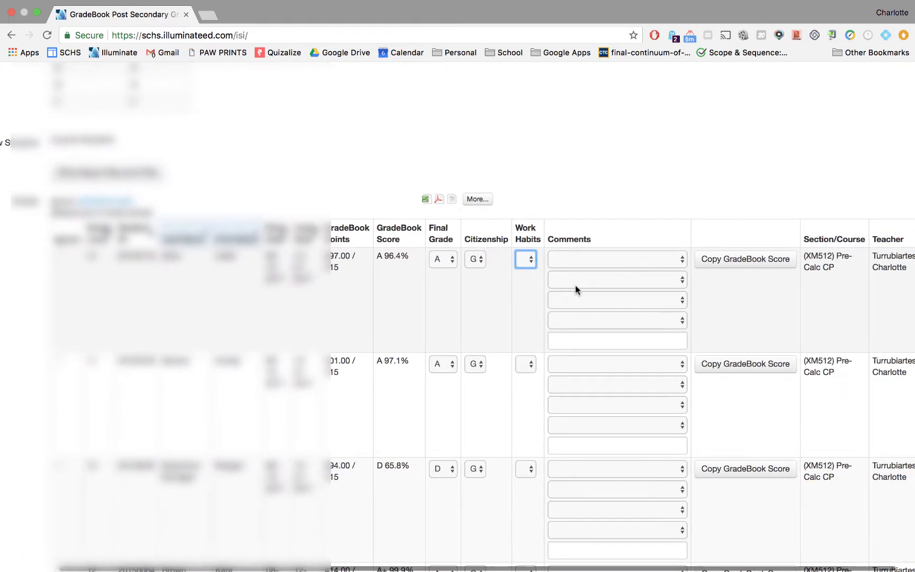
Add the comments Behavior Improving. and Active Participant. for the first student
{"action": "left_click", "coordinate": [604, 258]}
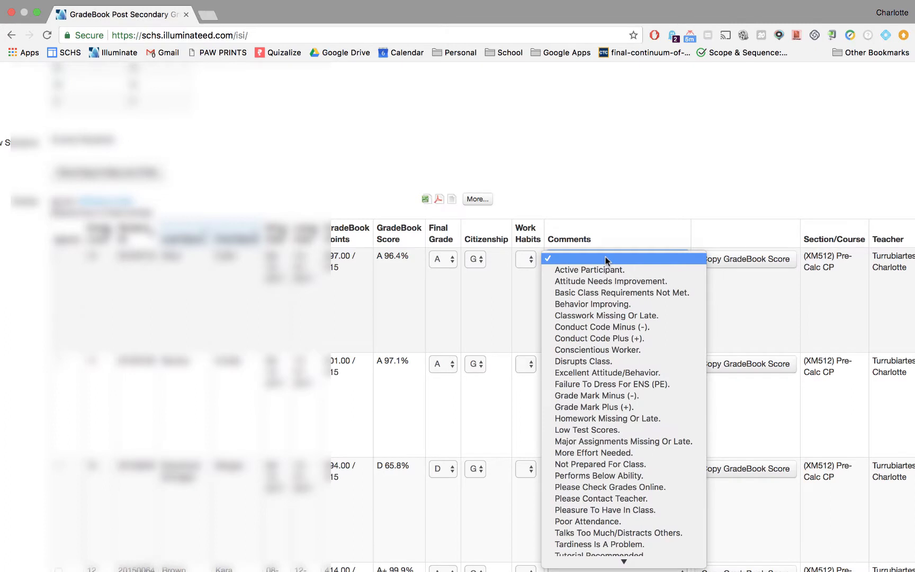
{"action": "scroll", "coordinate": [617, 298], "scroll_direction": "down", "scroll_amount": 1}
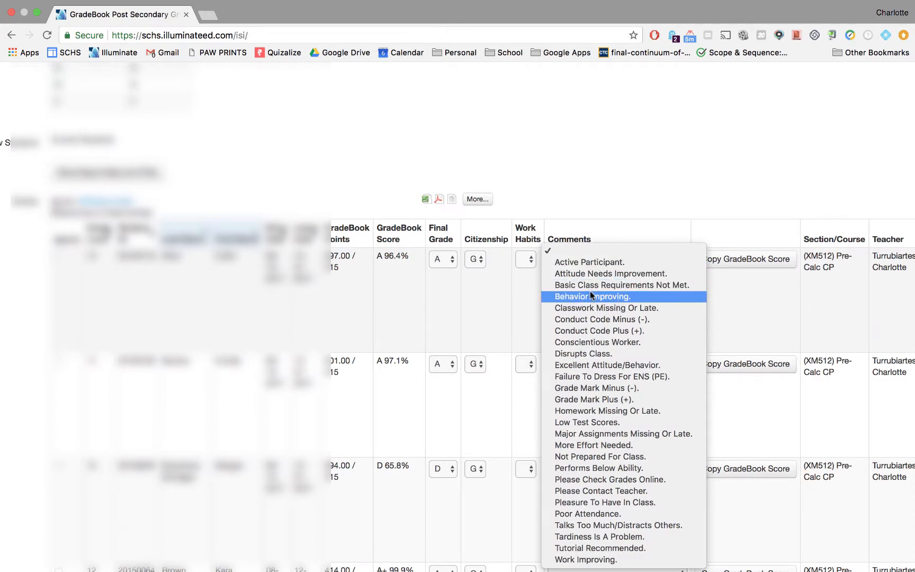
{"action": "left_click", "coordinate": [593, 298]}
{"action": "left_click", "coordinate": [588, 285]}
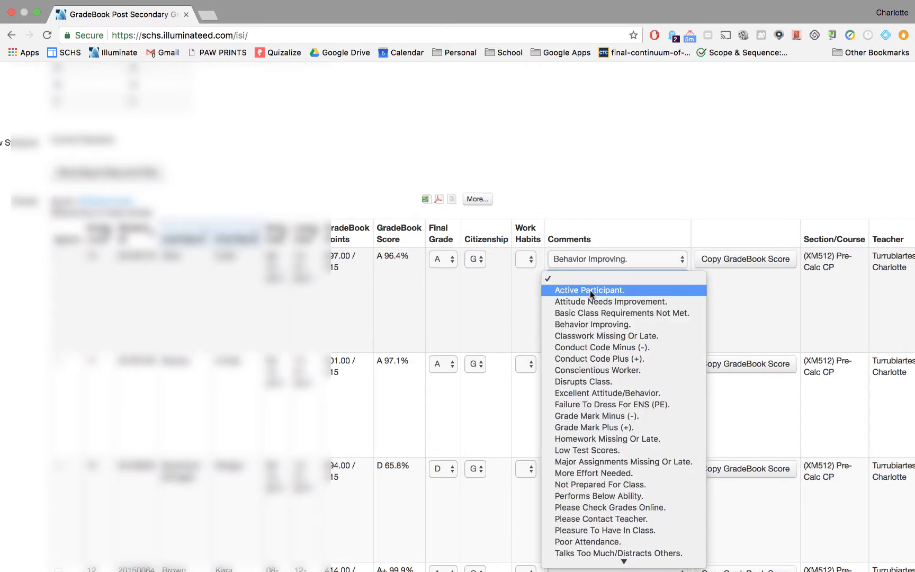
{"action": "left_click", "coordinate": [590, 290]}
Add the comments Classwork Missing Or Late. and Basic Class Requirements Not Met. and select the free-text comment box
{"action": "left_click", "coordinate": [589, 299]}
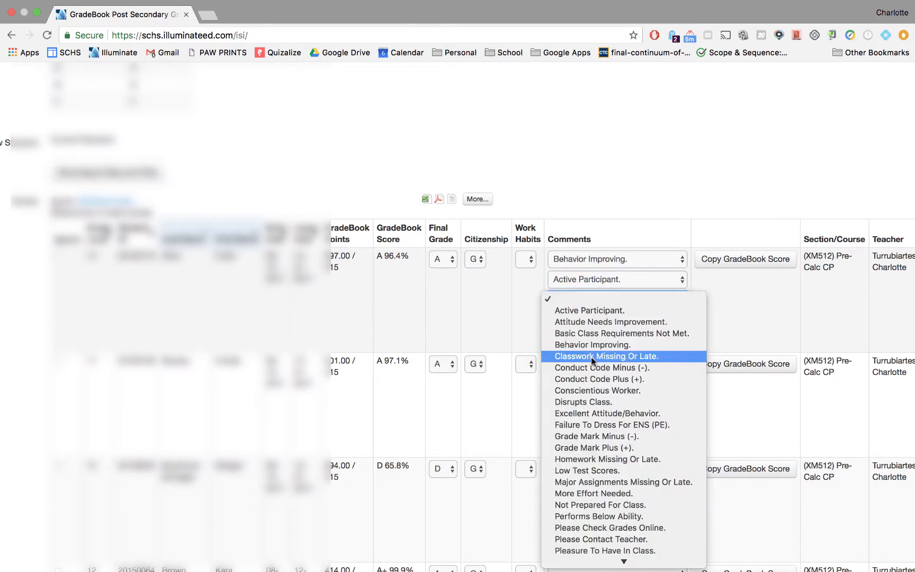
{"action": "left_click", "coordinate": [591, 357]}
{"action": "left_click", "coordinate": [584, 323]}
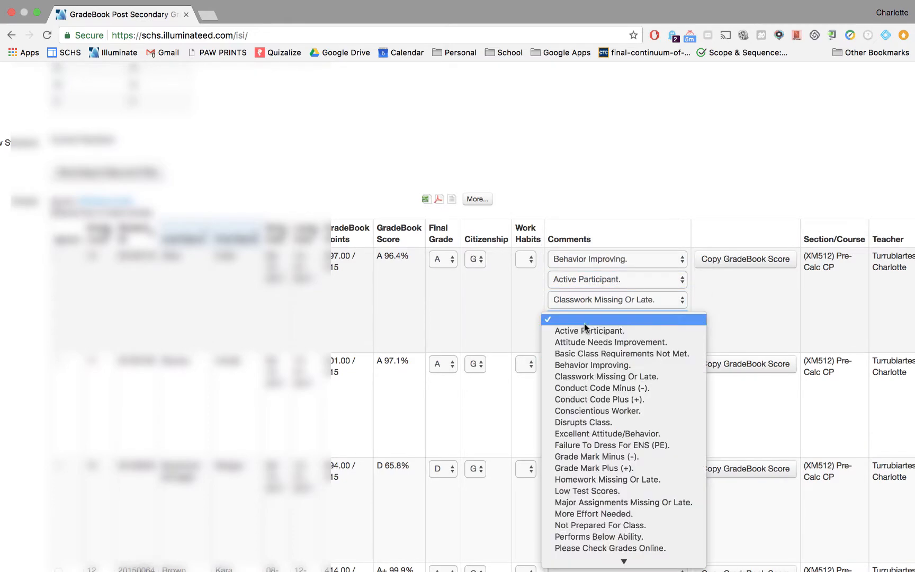
{"action": "left_click", "coordinate": [588, 352]}
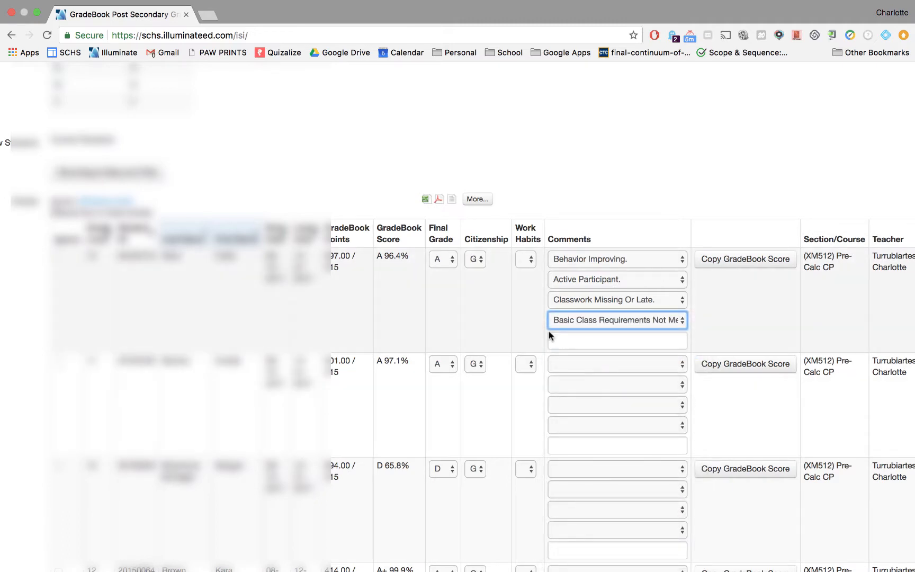
{"action": "left_click", "coordinate": [581, 342]}
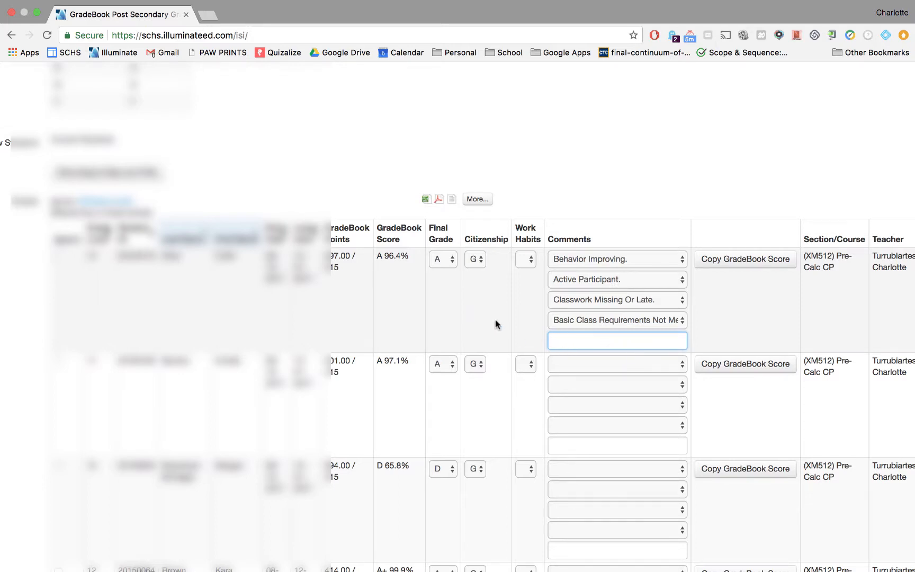
{"action": "left_click", "coordinate": [447, 361]}
{"action": "left_click", "coordinate": [447, 362]}
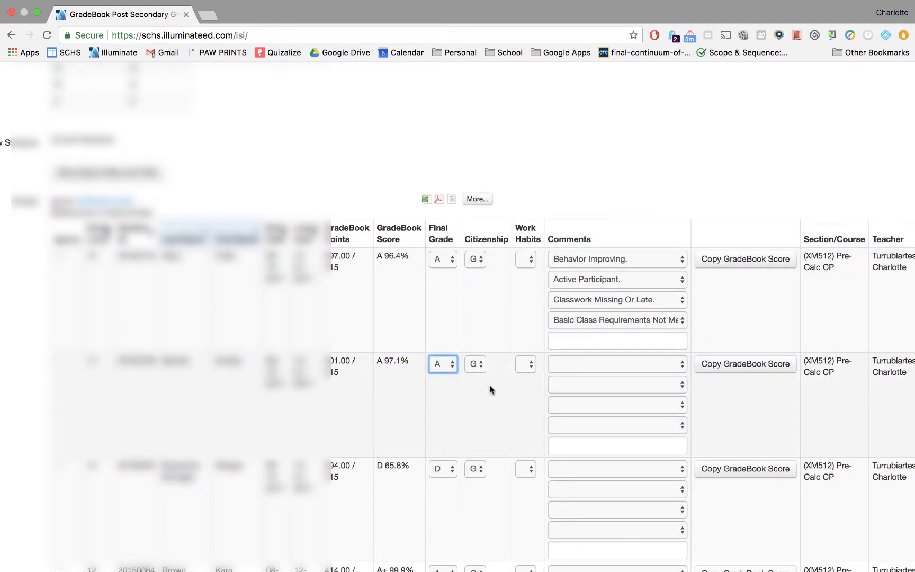
Set the citizenship of the second and third students to O
{"action": "scroll", "coordinate": [495, 379], "scroll_direction": "down", "scroll_amount": 1}
{"action": "left_click", "coordinate": [480, 340]}
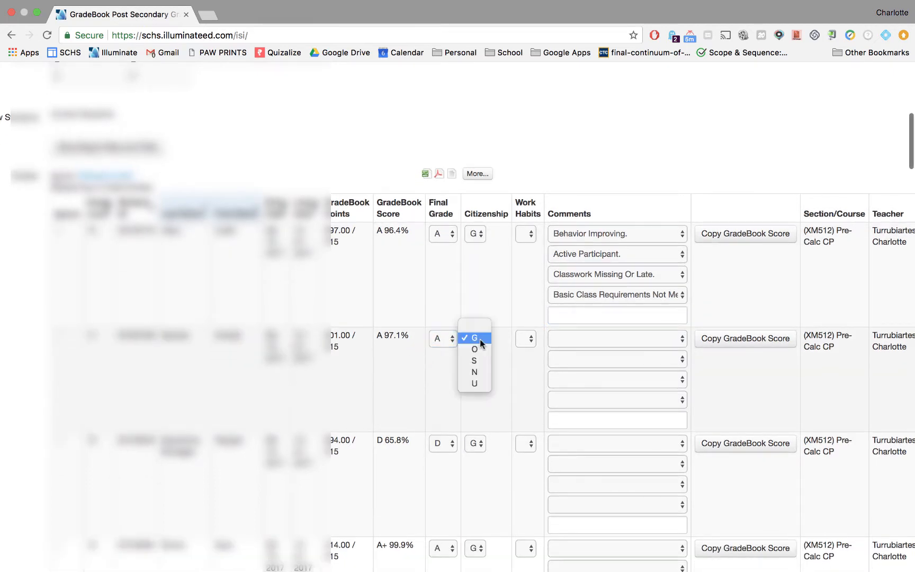
{"action": "left_click", "coordinate": [475, 349]}
{"action": "scroll", "coordinate": [508, 343], "scroll_direction": "down", "scroll_amount": 2}
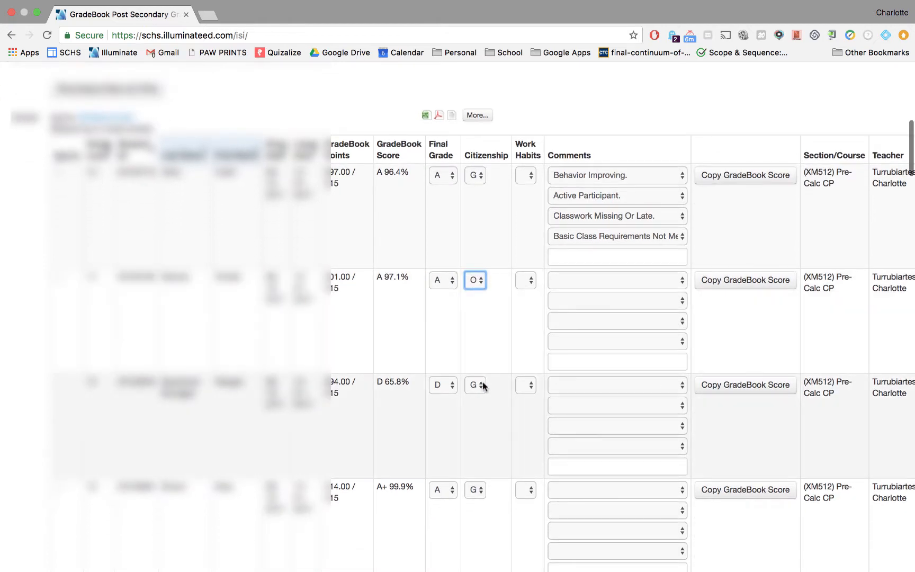
{"action": "left_click", "coordinate": [480, 385]}
{"action": "left_click", "coordinate": [478, 398]}
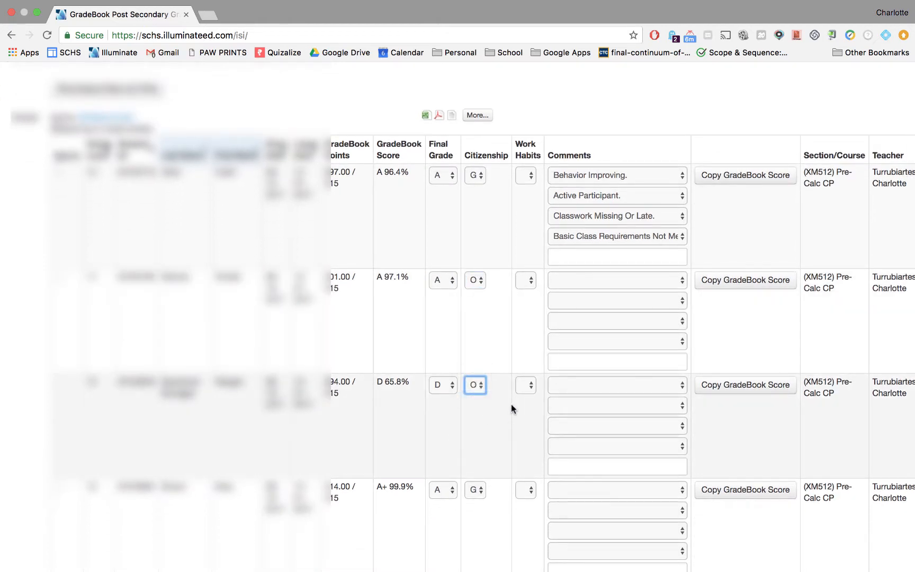
Check the fourth student's final grade options, keeping A, and add the comment Grade Mark Plus (+)
{"action": "scroll", "coordinate": [492, 349], "scroll_direction": "down", "scroll_amount": 7}
{"action": "scroll", "coordinate": [492, 350], "scroll_direction": "left", "scroll_amount": 2}
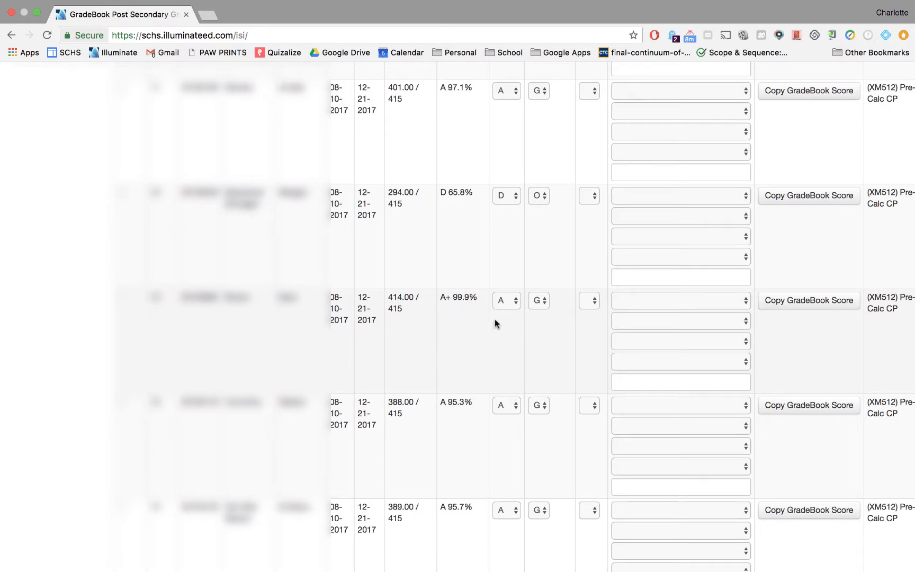
{"action": "left_click", "coordinate": [512, 301]}
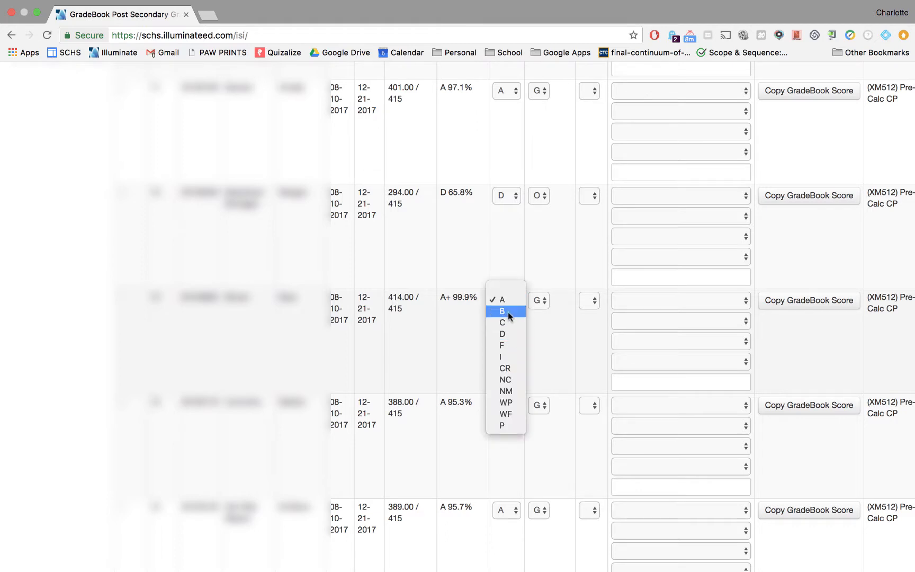
{"action": "left_click", "coordinate": [543, 337]}
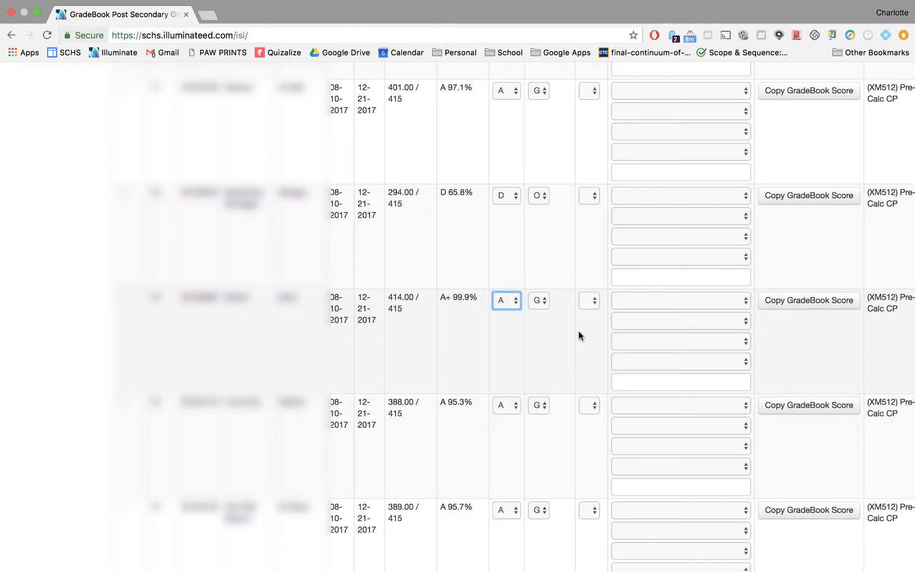
{"action": "left_click", "coordinate": [634, 305]}
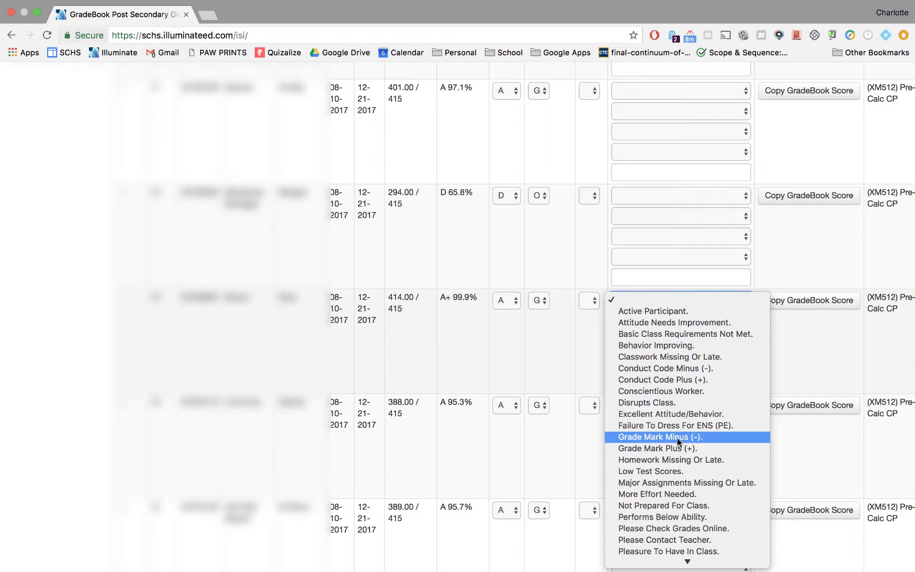
{"action": "left_click", "coordinate": [679, 452]}
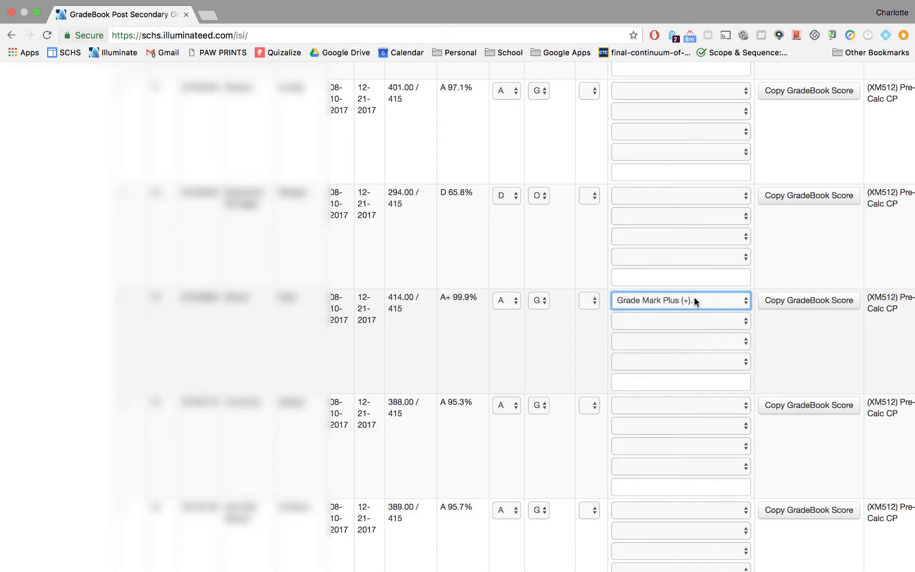
Set the fourth student's citizenship to O and add the comment Conduct Code Plus (+)
{"action": "left_click", "coordinate": [540, 302]}
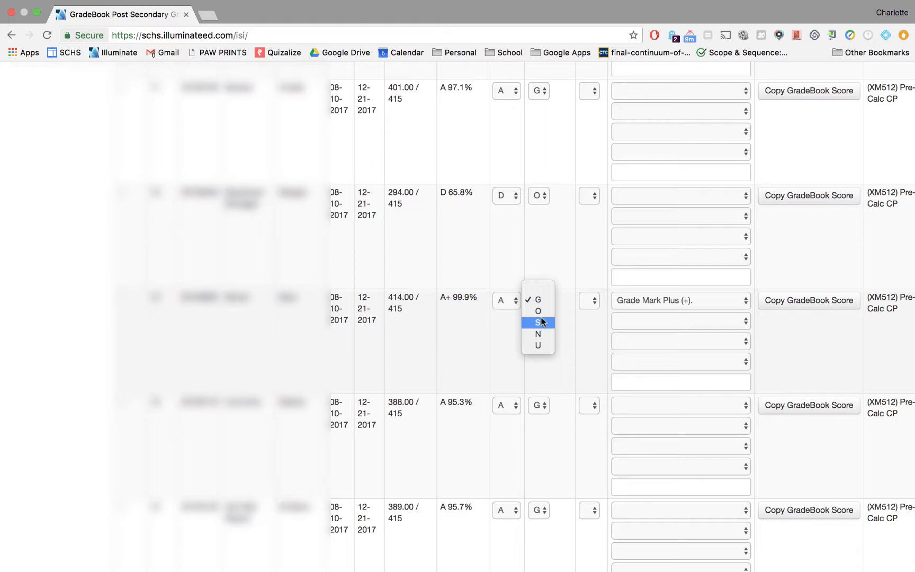
{"action": "left_click", "coordinate": [540, 311]}
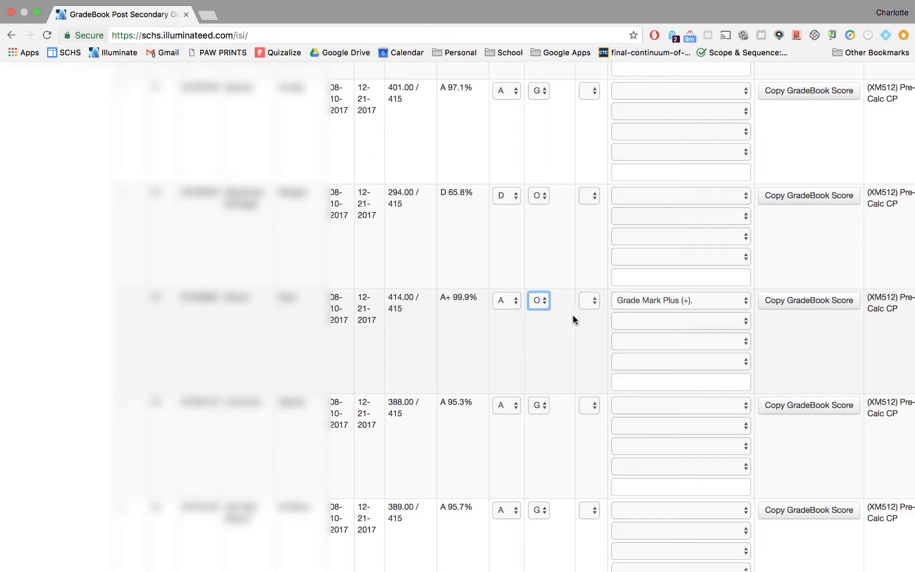
{"action": "left_click", "coordinate": [637, 320]}
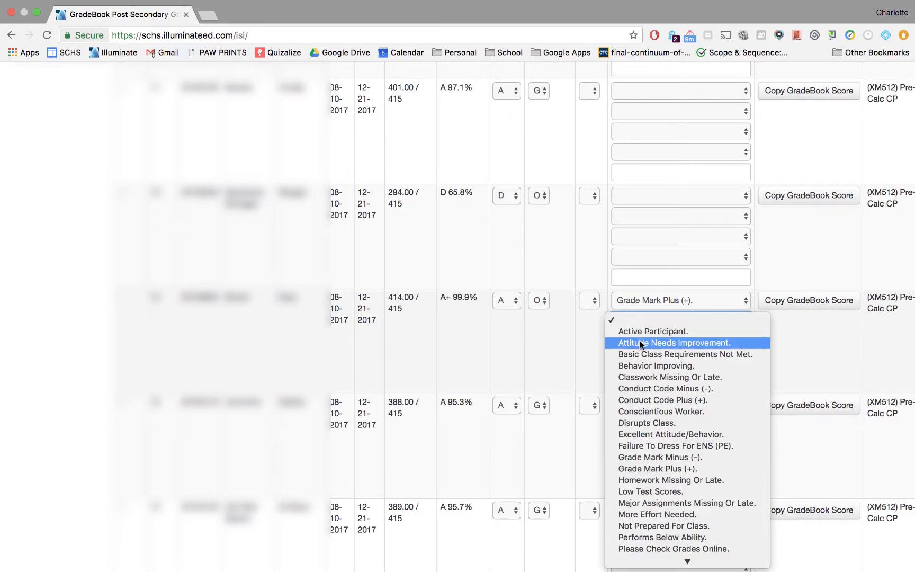
{"action": "left_click", "coordinate": [691, 402]}
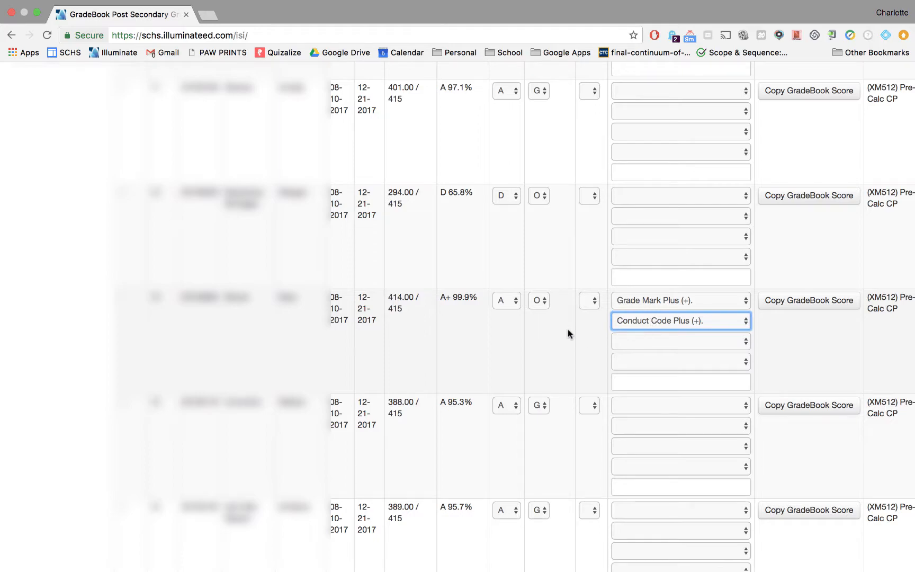
Try to publish the grades from the bottom of the roster
{"action": "scroll", "coordinate": [511, 404], "scroll_direction": "down", "scroll_amount": 15}
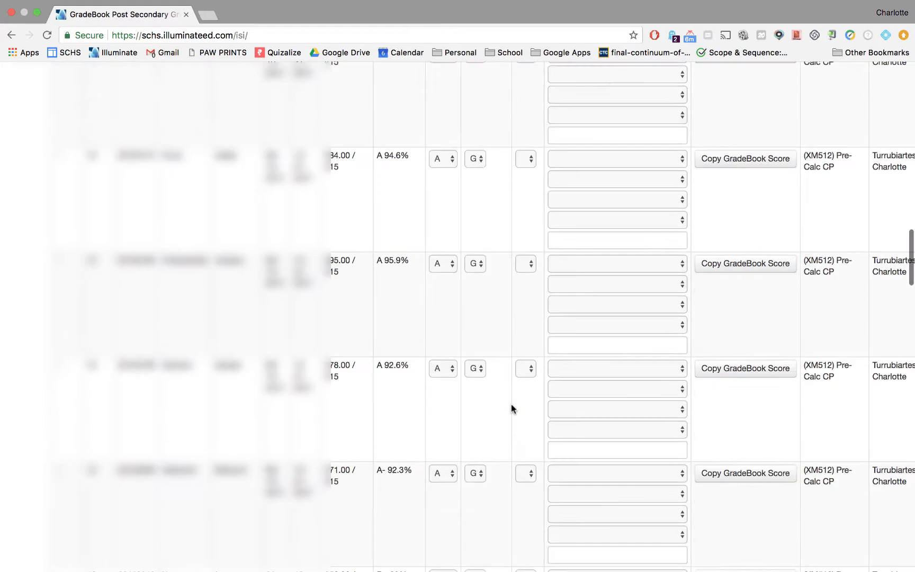
{"action": "scroll", "coordinate": [511, 404], "scroll_direction": "down", "scroll_amount": 10}
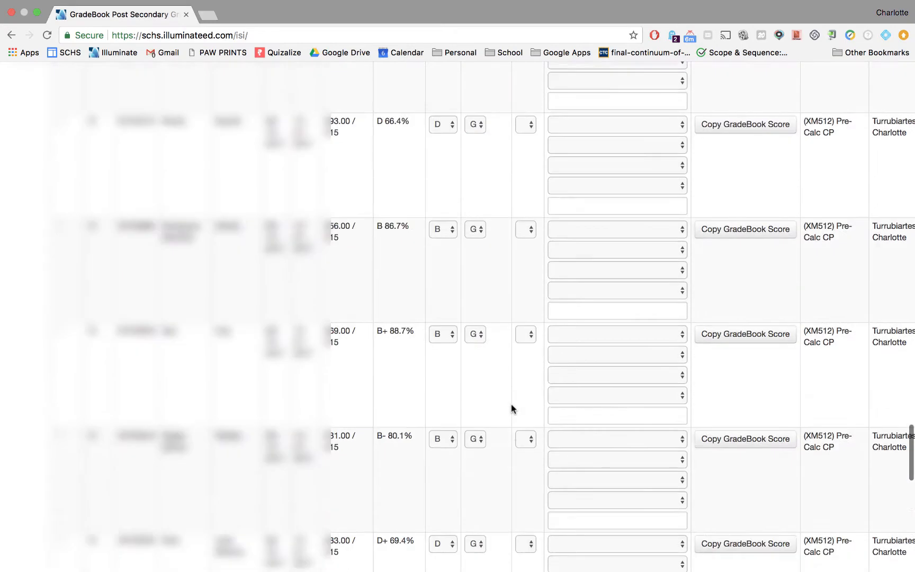
{"action": "scroll", "coordinate": [511, 404], "scroll_direction": "down", "scroll_amount": 8}
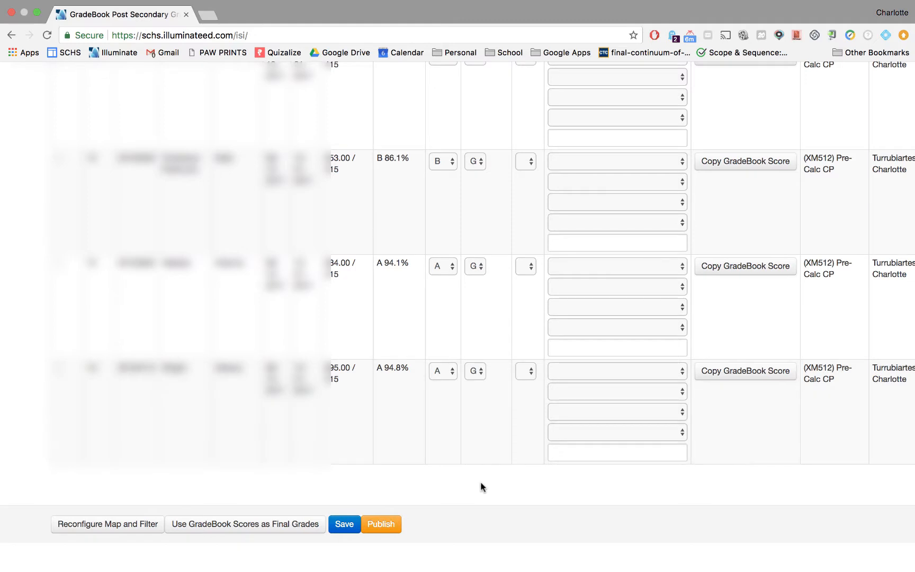
{"action": "left_click", "coordinate": [385, 525]}
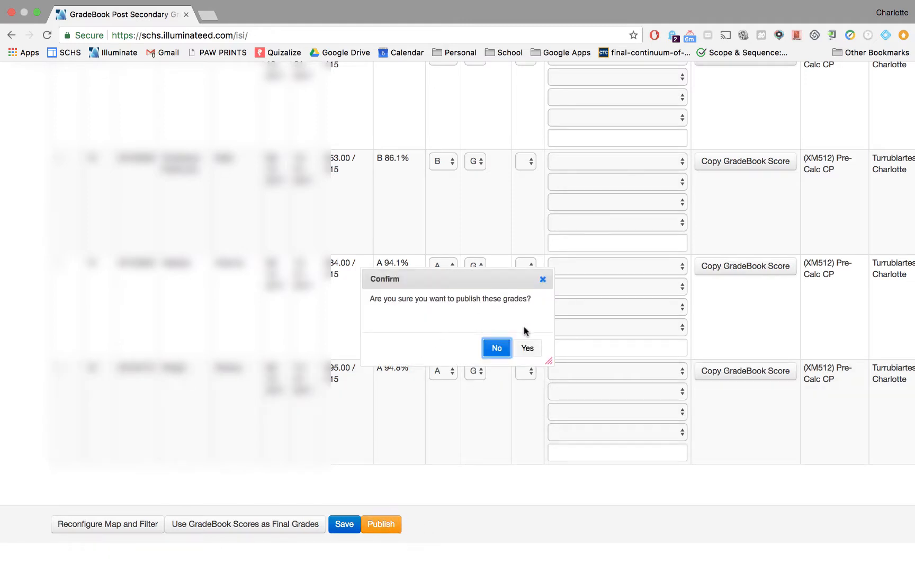
{"action": "left_click", "coordinate": [495, 349]}
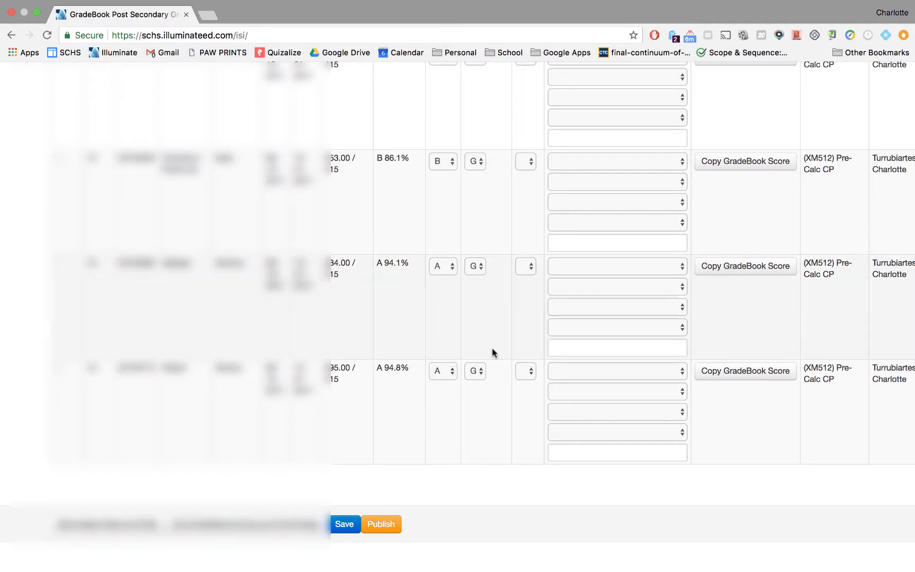
Switch to the Block 3 PreCalc Q1 gradebook
{"action": "scroll", "coordinate": [492, 351], "scroll_direction": "down", "scroll_amount": 5}
{"action": "scroll", "coordinate": [492, 349], "scroll_direction": "up", "scroll_amount": 20}
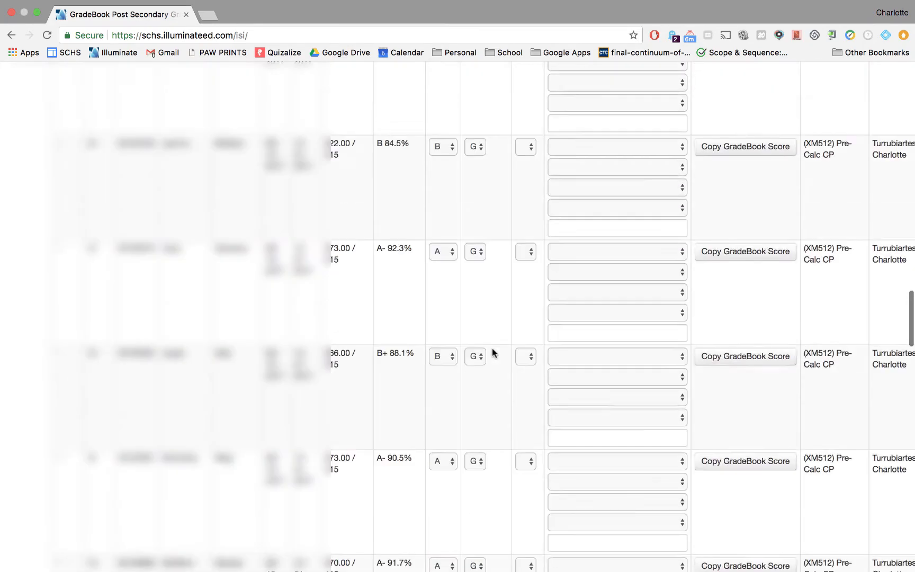
{"action": "scroll", "coordinate": [492, 348], "scroll_direction": "up", "scroll_amount": 5}
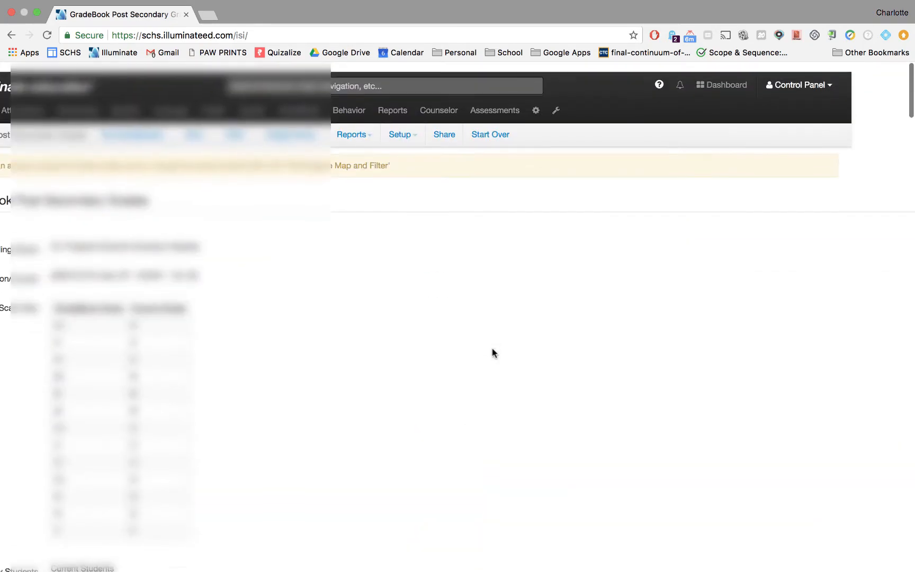
{"action": "left_click", "coordinate": [142, 124]}
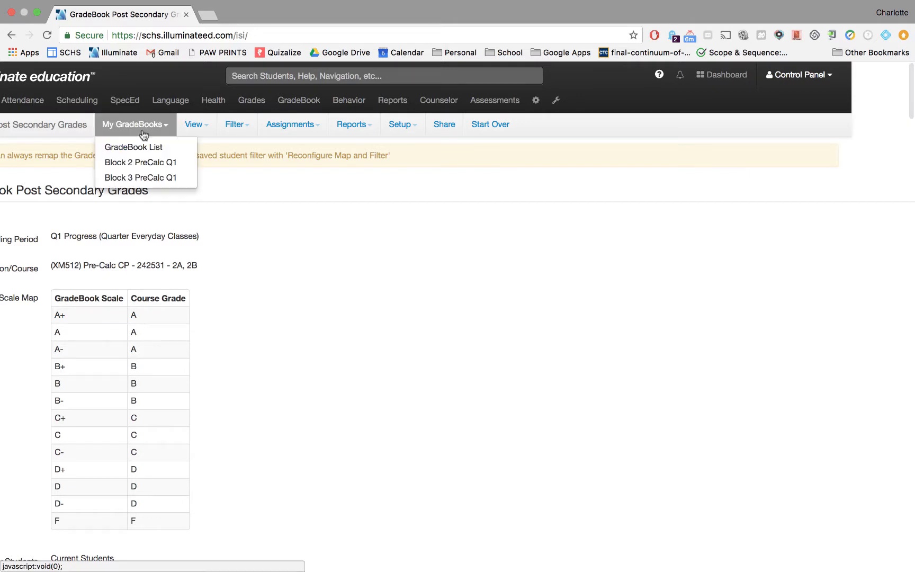
{"action": "left_click", "coordinate": [155, 176]}
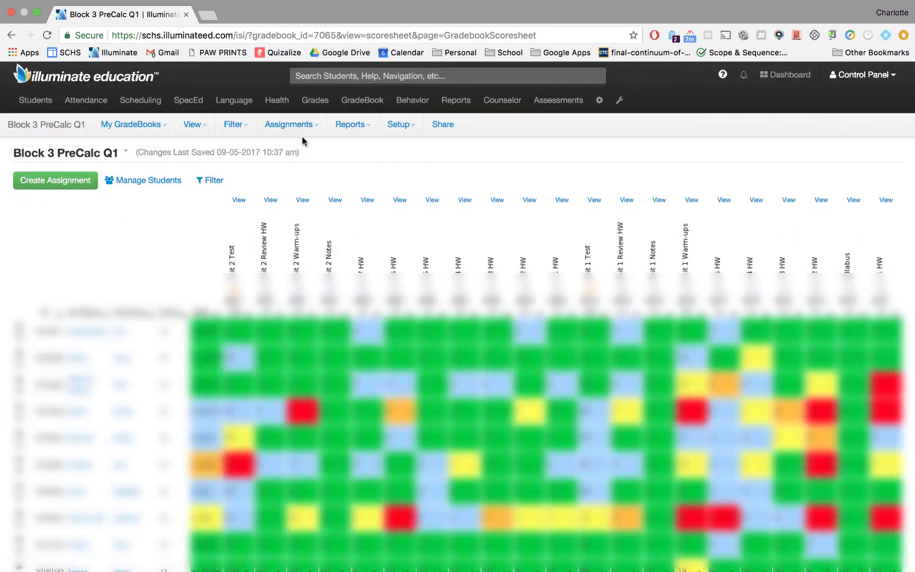
Open grade posting for Block 3 with the Q1 Progress (Quarter Everyday Classes) period and review its grade scale map
{"action": "left_click", "coordinate": [300, 124]}
{"action": "left_click", "coordinate": [303, 201]}
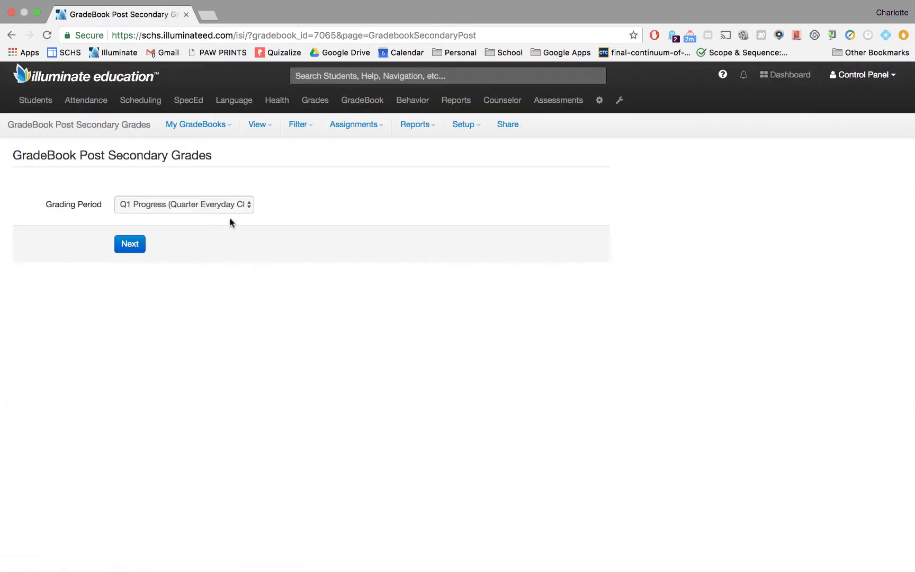
{"action": "left_click", "coordinate": [227, 205]}
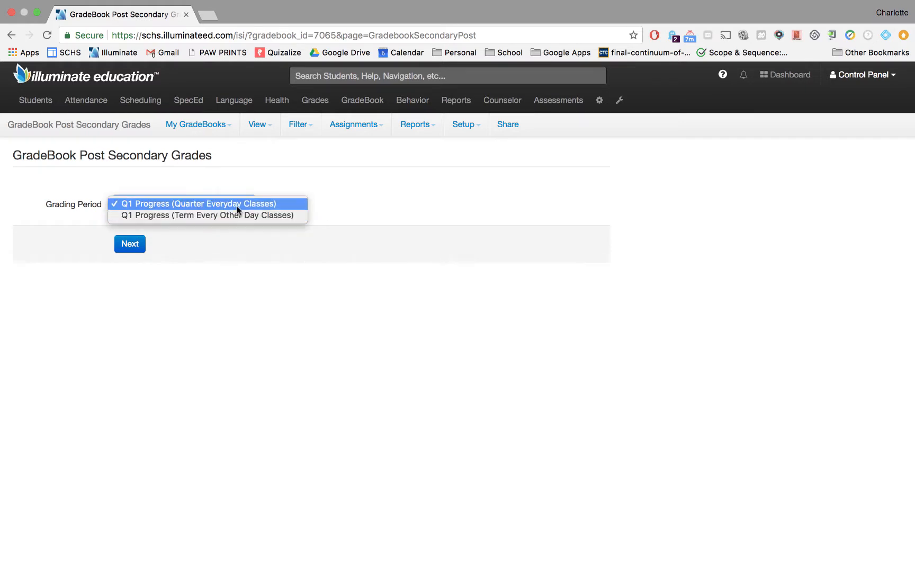
{"action": "left_click", "coordinate": [207, 241]}
{"action": "left_click", "coordinate": [131, 244]}
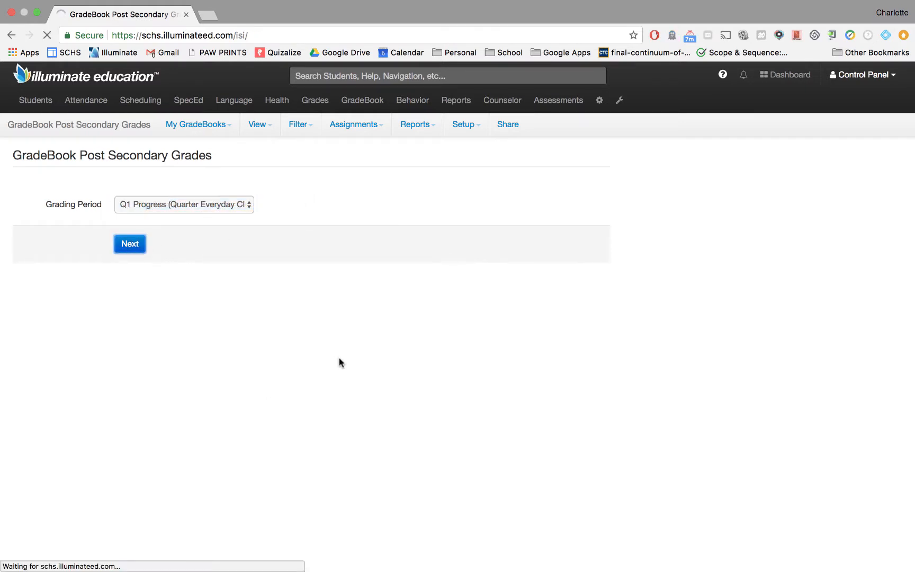
{"action": "scroll", "coordinate": [348, 331], "scroll_direction": "down", "scroll_amount": 4}
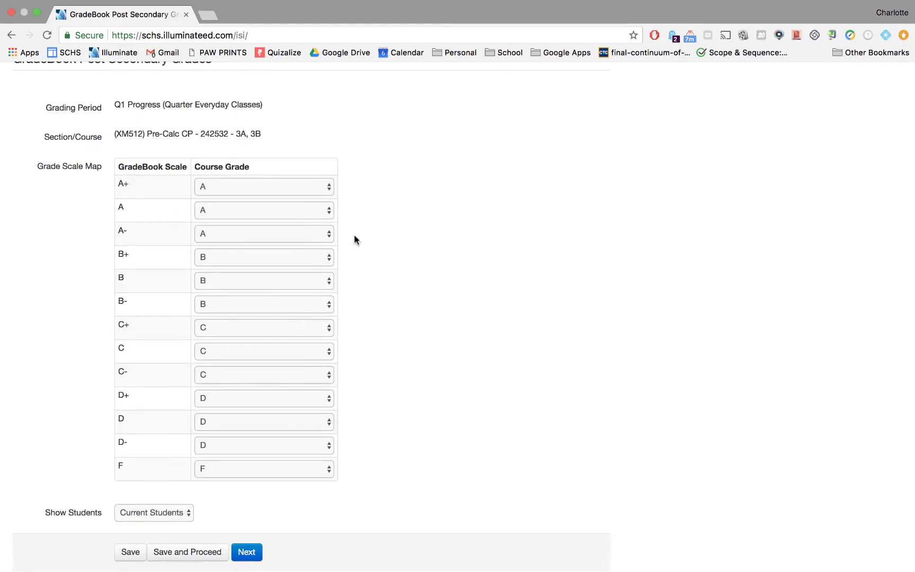
{"action": "scroll", "coordinate": [355, 240], "scroll_direction": "down", "scroll_amount": 1}
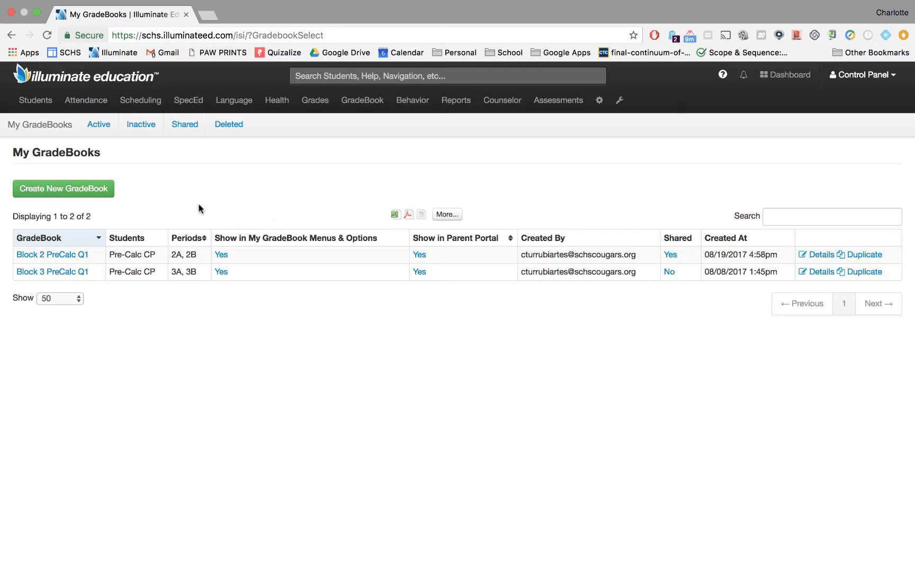
Create a new points-based gradebook named TA's
{"action": "left_click", "coordinate": [51, 194]}
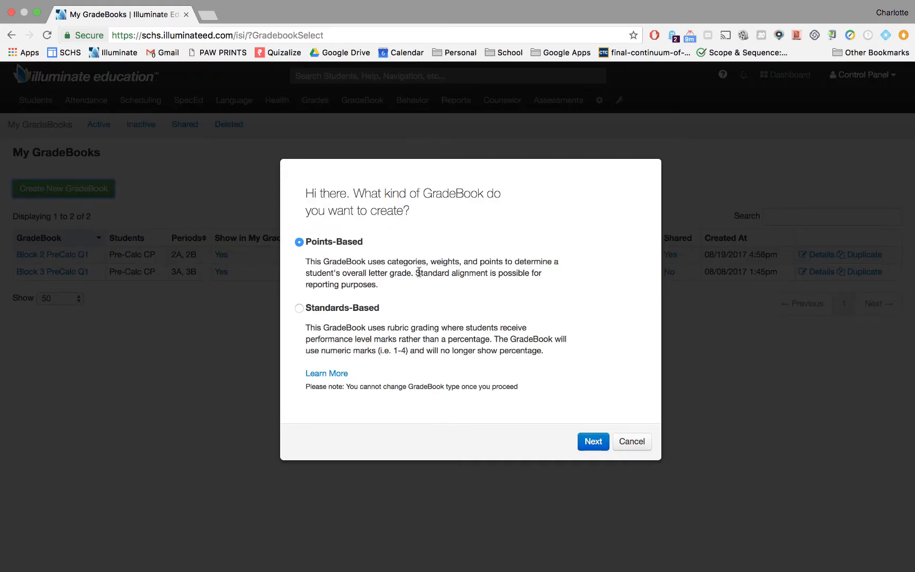
{"action": "left_click", "coordinate": [593, 445]}
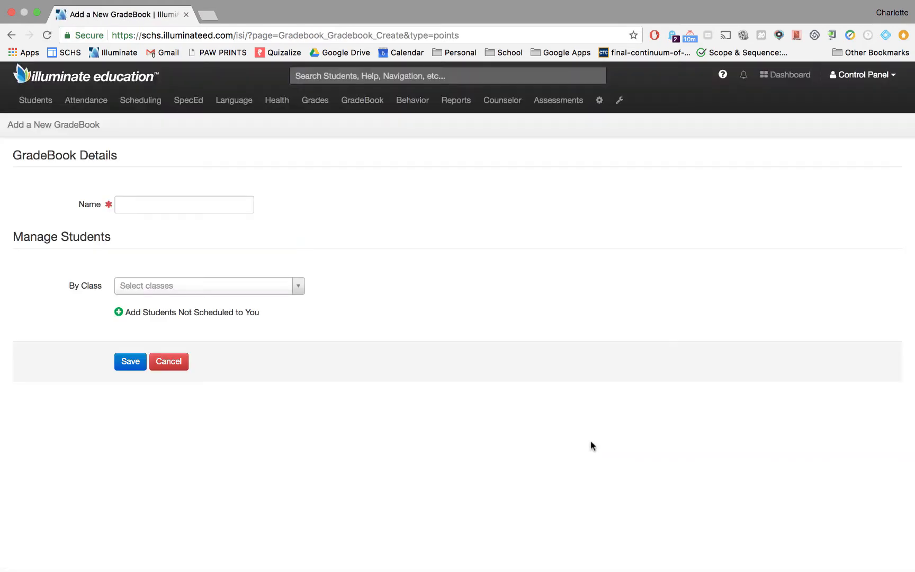
{"action": "left_click", "coordinate": [215, 206]}
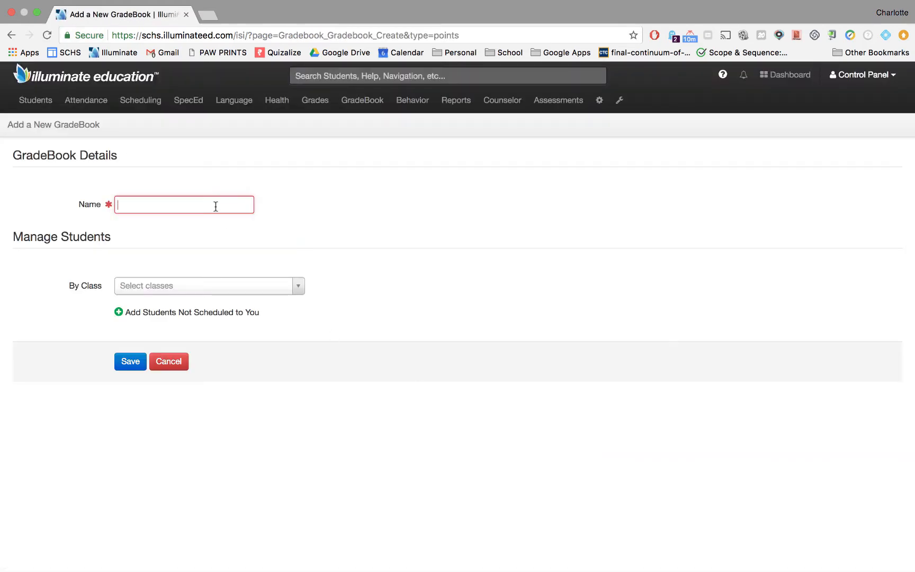
{"action": "type", "text": "TA's"}
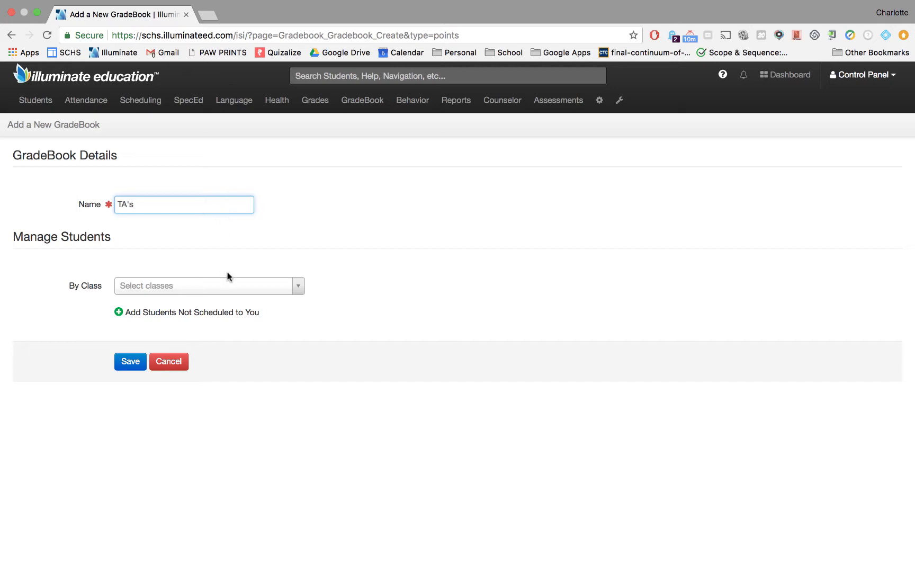
Add the Q1, Q2 Teacher's Aide classes 242531 (2A, 2B) and 242532 (3A, 3B), then save the gradebook
{"action": "left_click", "coordinate": [192, 284]}
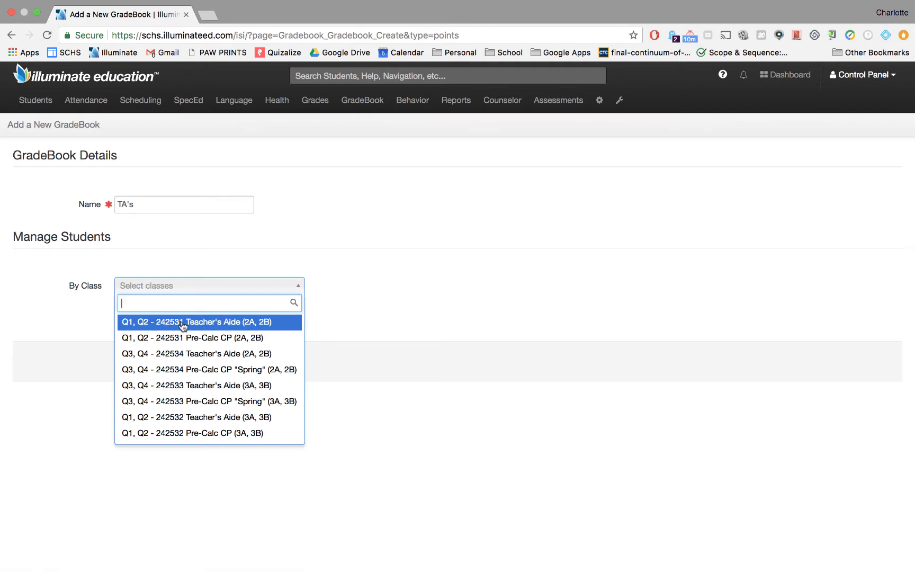
{"action": "left_click", "coordinate": [248, 323]}
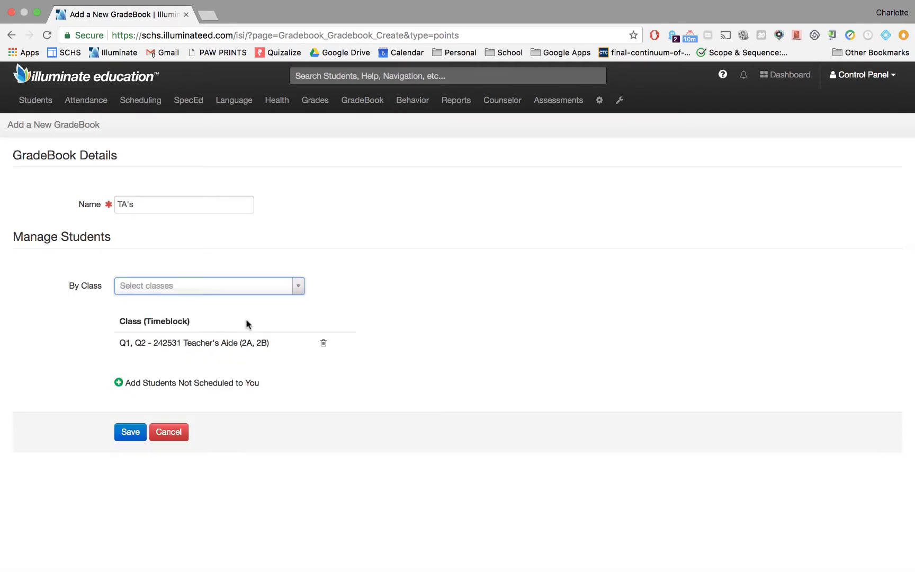
{"action": "left_click", "coordinate": [242, 293]}
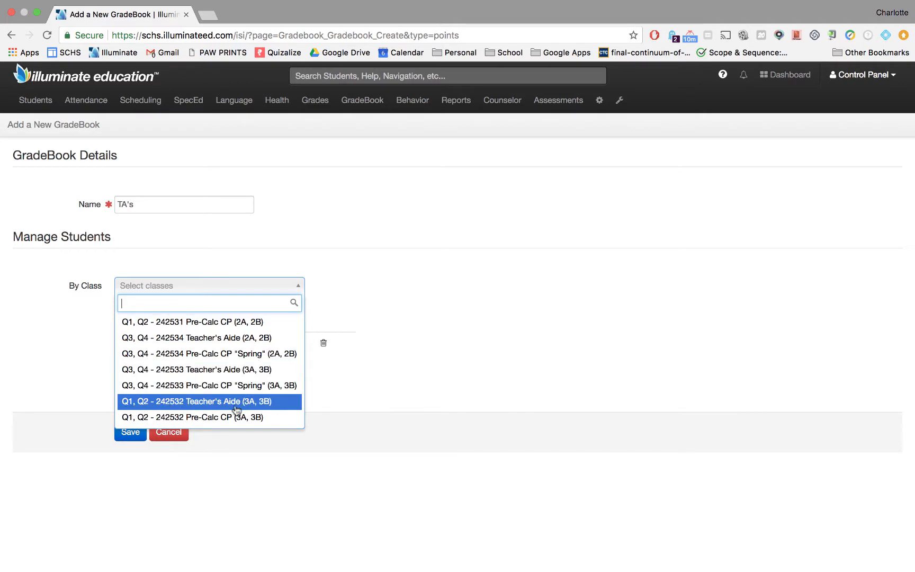
{"action": "left_click", "coordinate": [268, 405]}
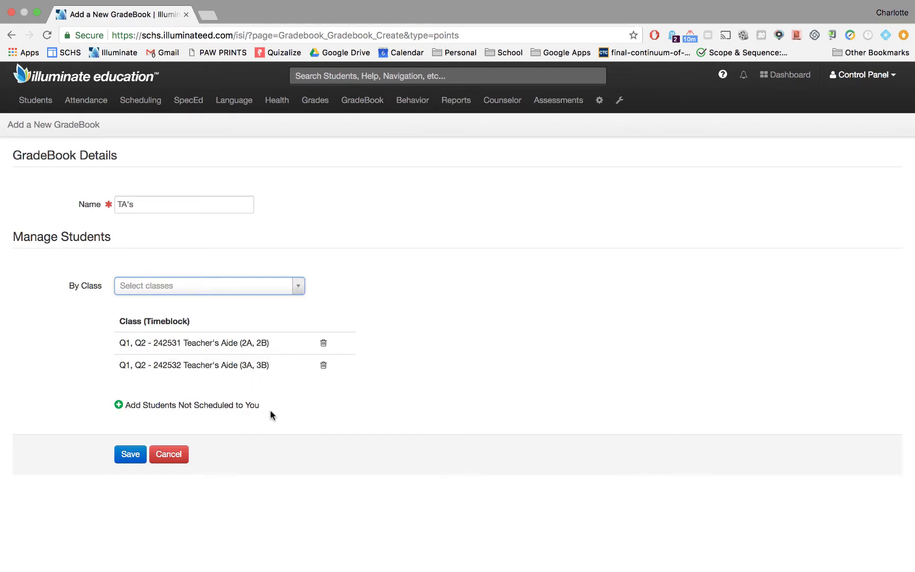
{"action": "left_click", "coordinate": [131, 456]}
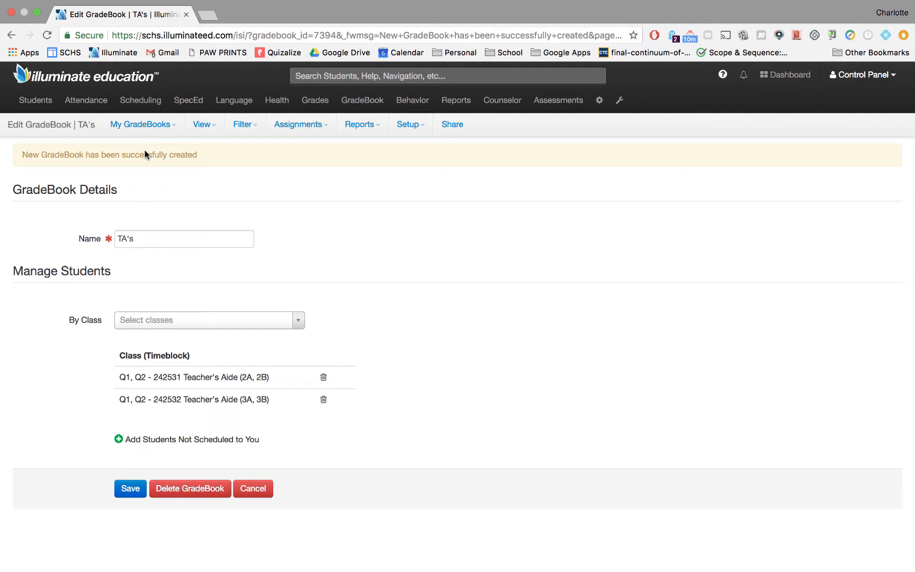
Open the TA's gradebook from the gradebook list
{"action": "left_click", "coordinate": [175, 127]}
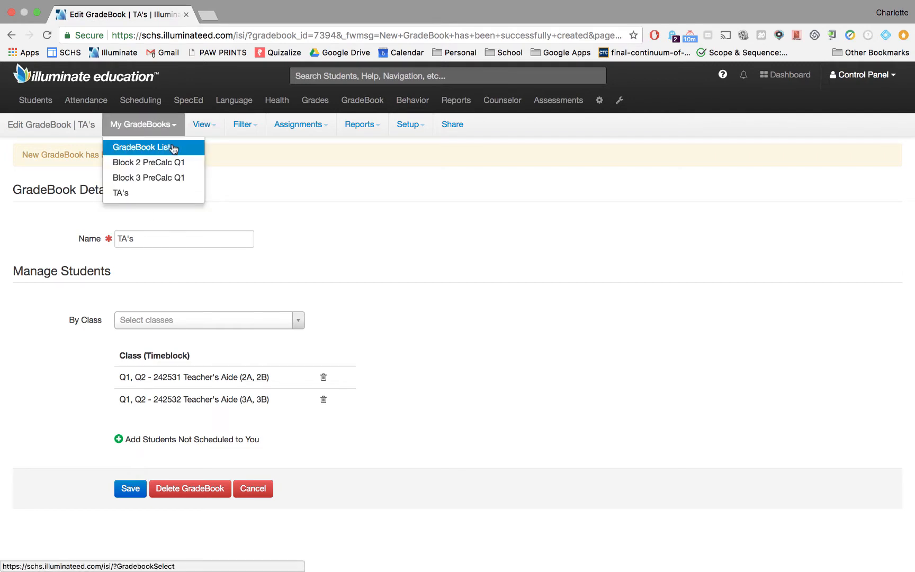
{"action": "left_click", "coordinate": [171, 146]}
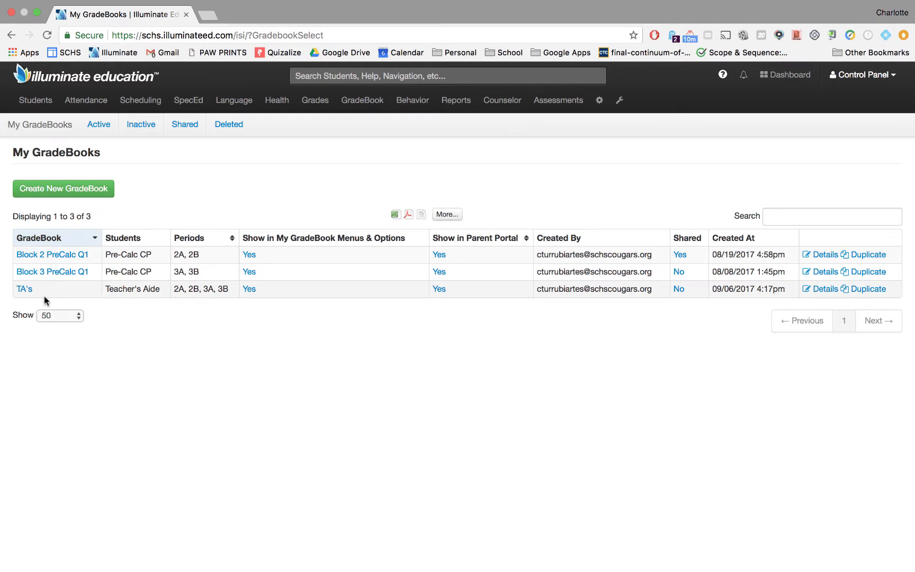
{"action": "left_click", "coordinate": [24, 289]}
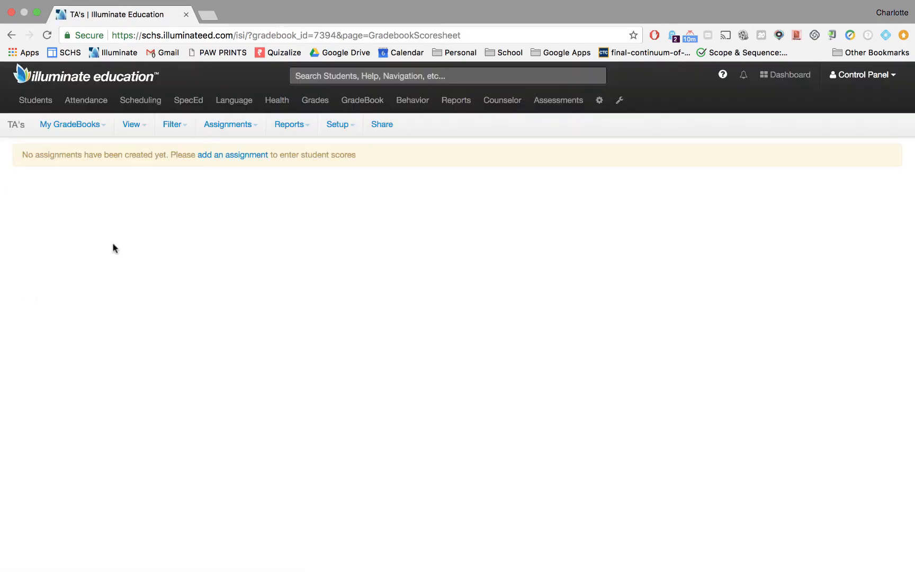
Add an assignment named Participation worth 20 possible points and save it
{"action": "left_click", "coordinate": [230, 157]}
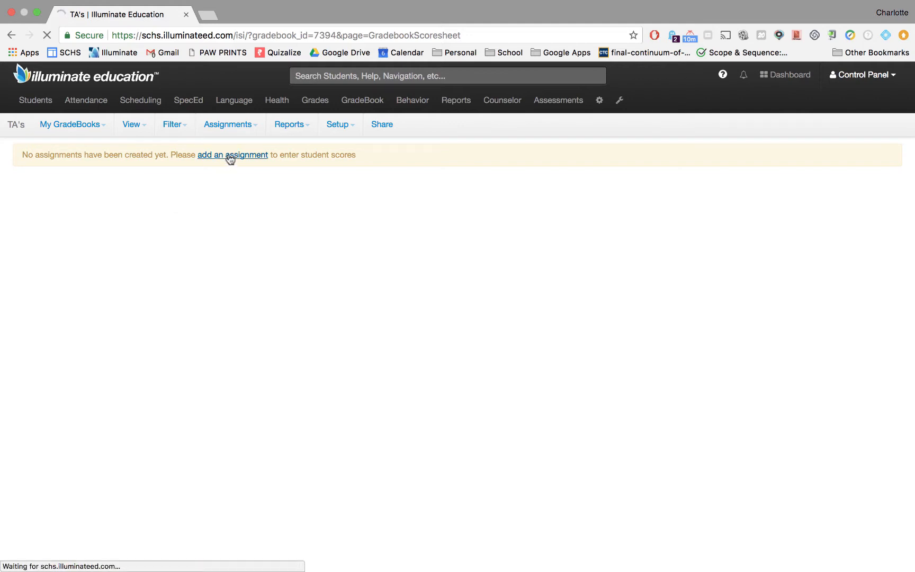
{"action": "left_click", "coordinate": [196, 203]}
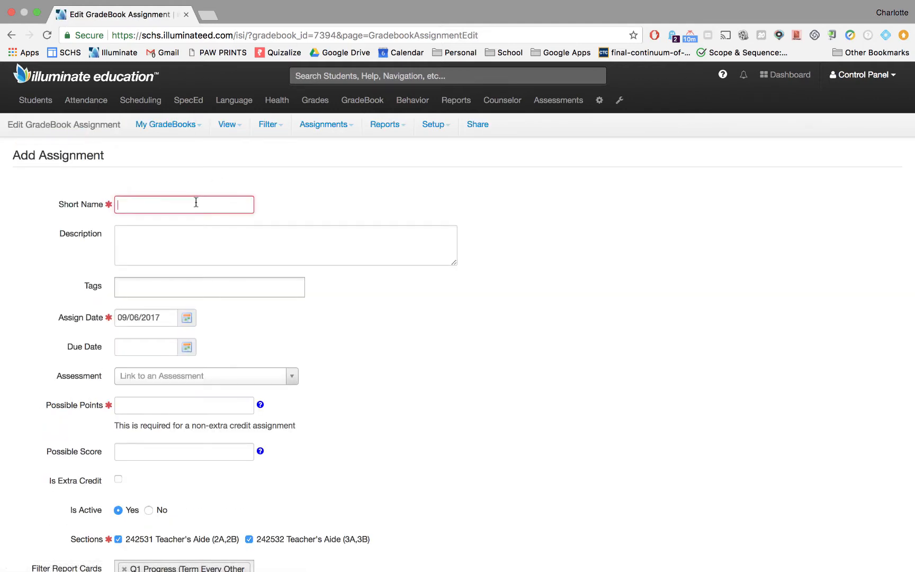
{"action": "type", "text": "Participation"}
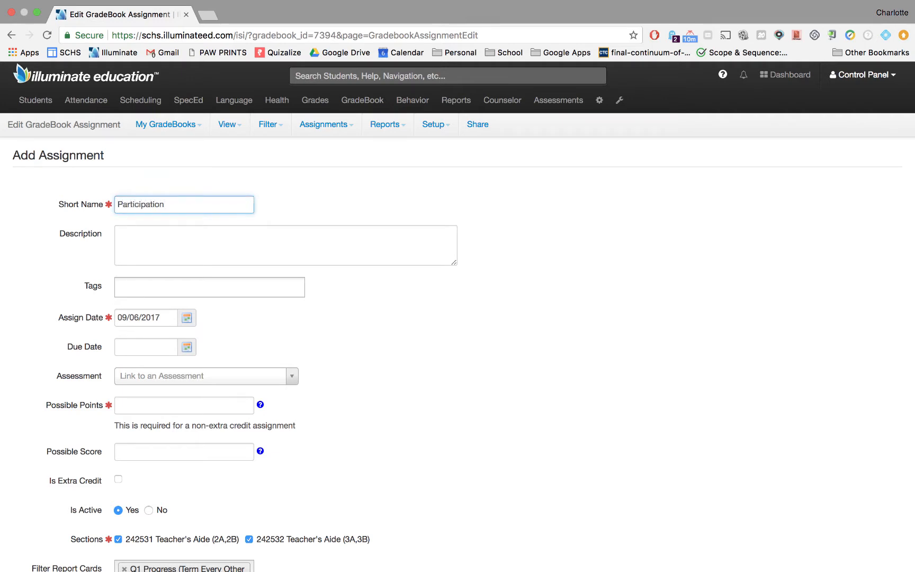
{"action": "scroll", "coordinate": [204, 225], "scroll_direction": "down", "scroll_amount": 4}
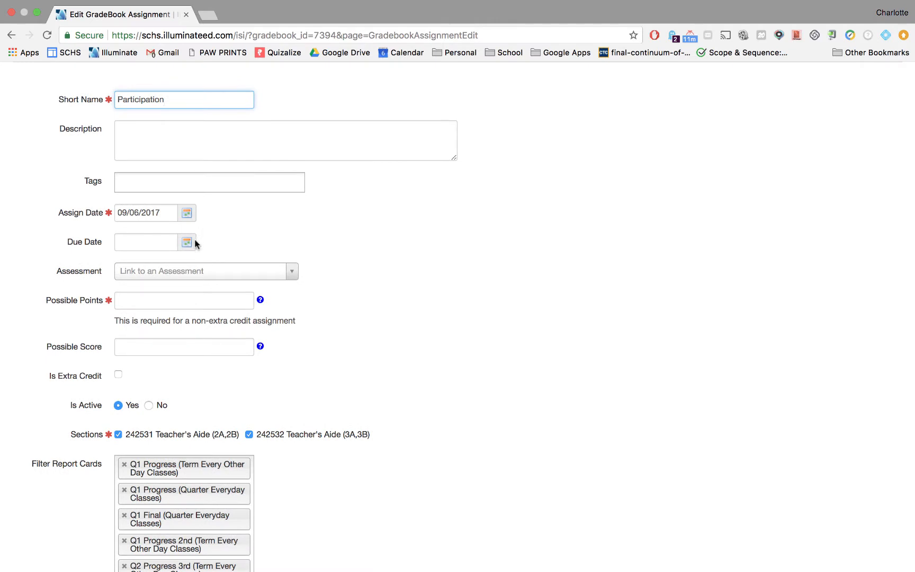
{"action": "scroll", "coordinate": [208, 228], "scroll_direction": "down", "scroll_amount": 3}
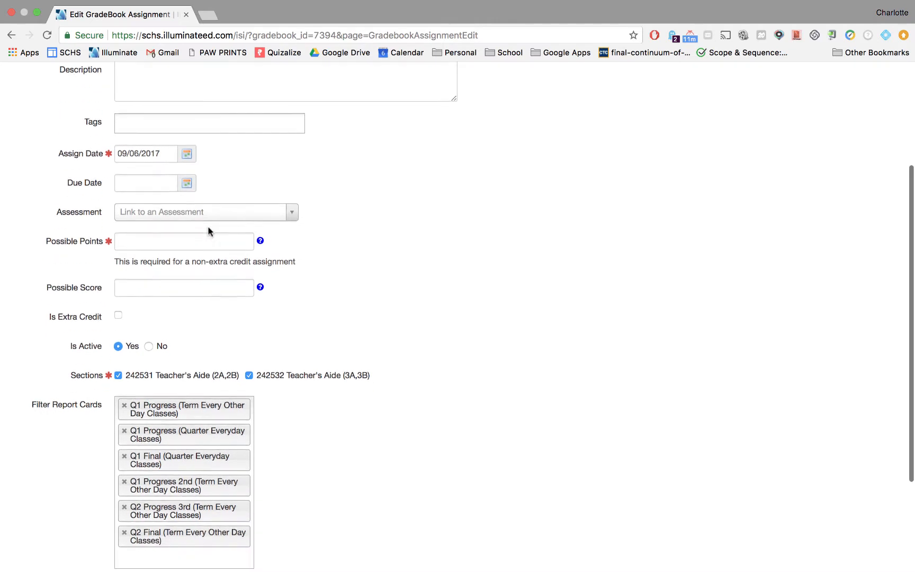
{"action": "left_click", "coordinate": [209, 228]}
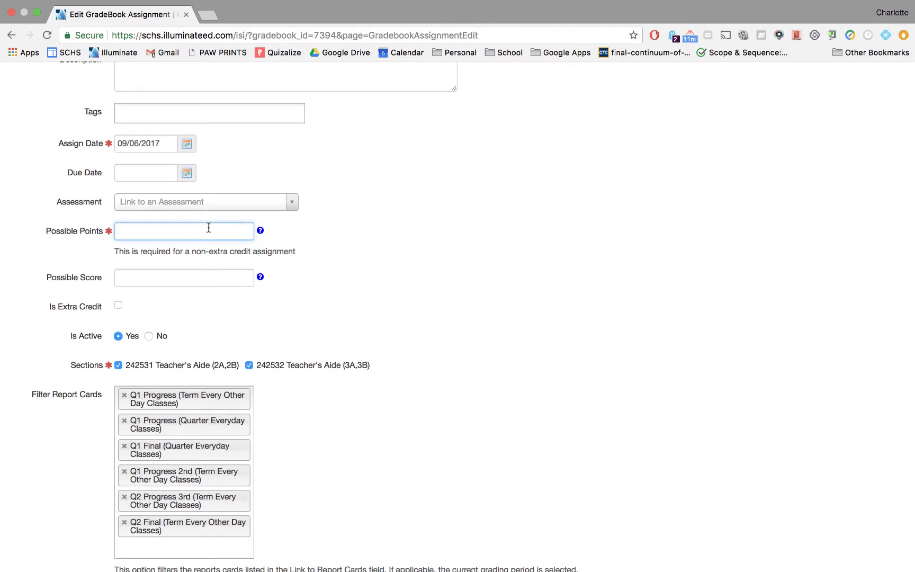
{"action": "type", "text": "20"}
{"action": "key", "text": "Tab"}
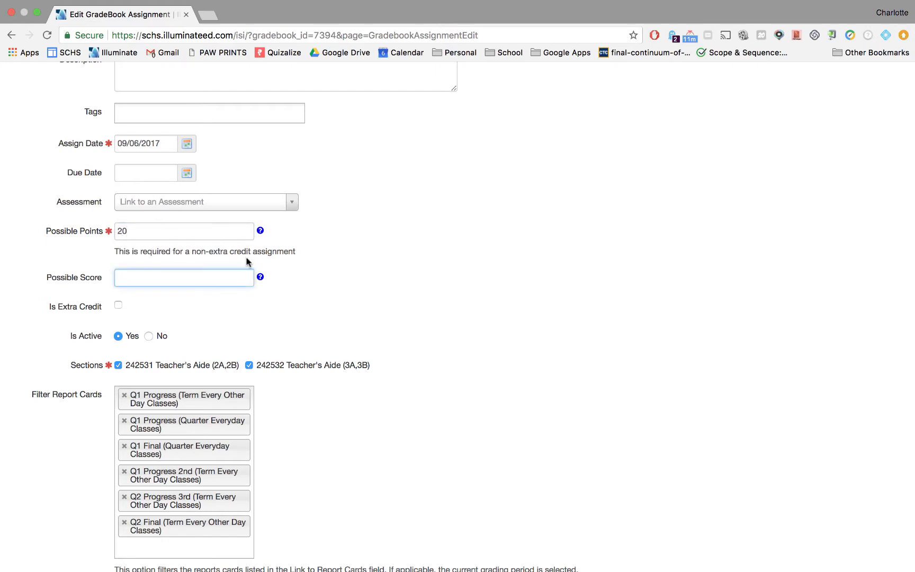
{"action": "scroll", "coordinate": [247, 260], "scroll_direction": "down", "scroll_amount": 2}
{"action": "scroll", "coordinate": [247, 260], "scroll_direction": "down", "scroll_amount": 2}
{"action": "scroll", "coordinate": [298, 248], "scroll_direction": "down", "scroll_amount": 2}
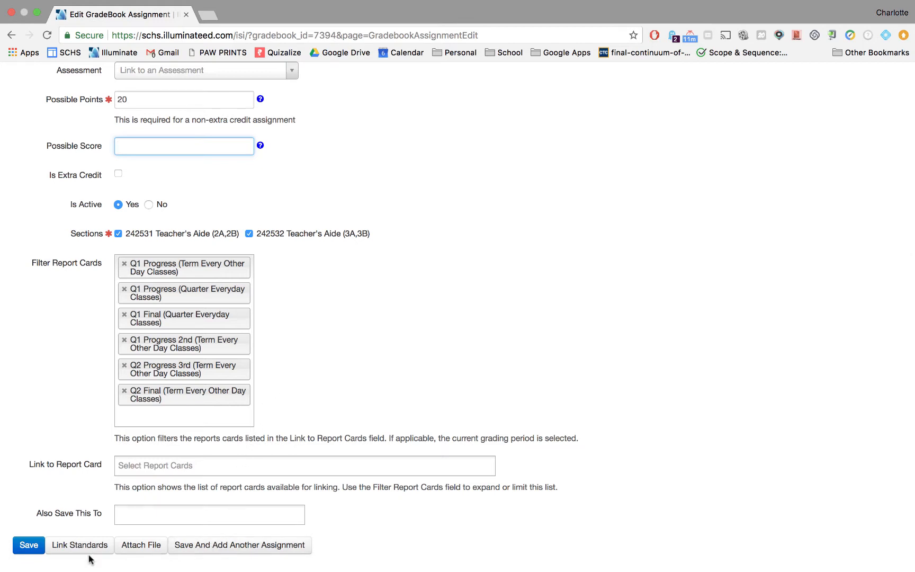
{"action": "left_click", "coordinate": [29, 545]}
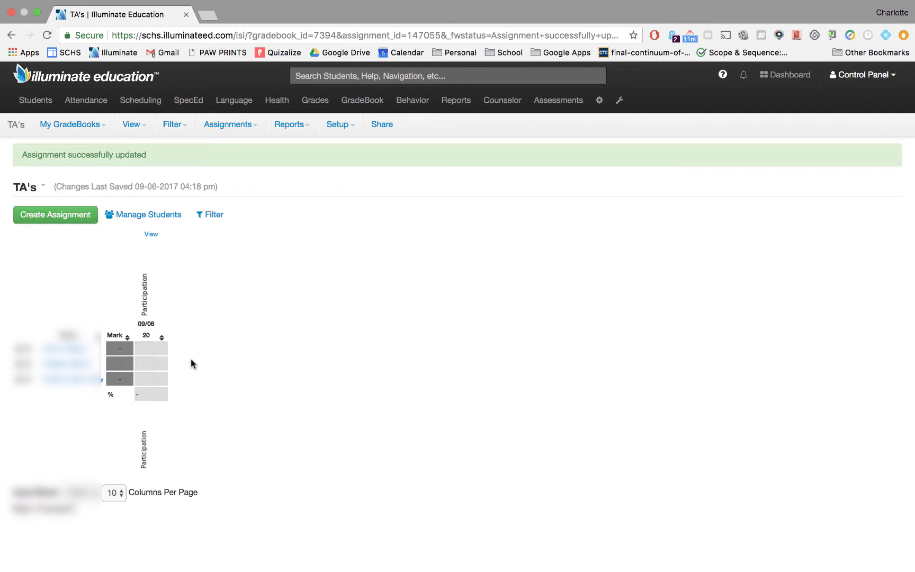
Enter a Participation score of 20 for each of the three students
{"action": "left_click", "coordinate": [150, 346]}
{"action": "left_click", "coordinate": [148, 347]}
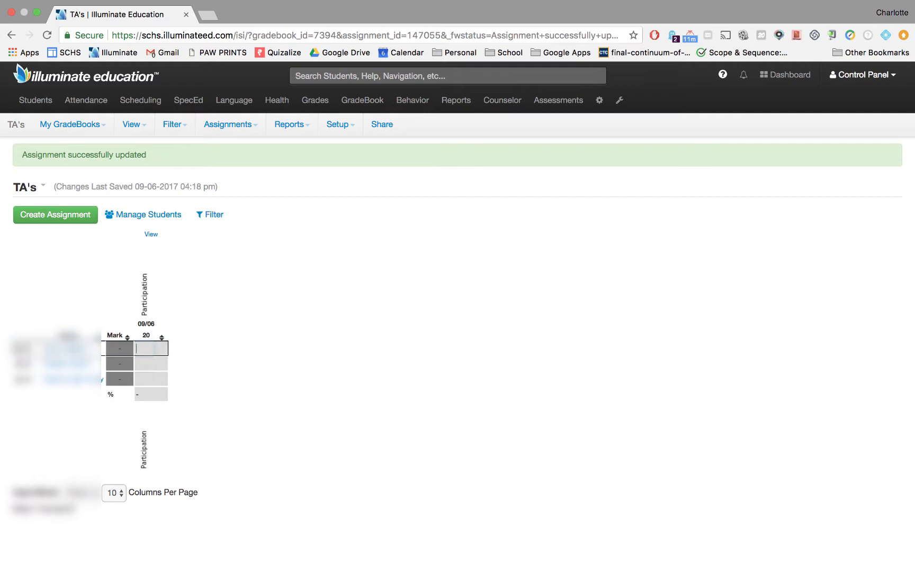
{"action": "type", "text": "20"}
{"action": "key", "text": "Return"}
{"action": "type", "text": "20"}
{"action": "key", "text": "Return"}
{"action": "type", "text": "20"}
{"action": "key", "text": "Return"}
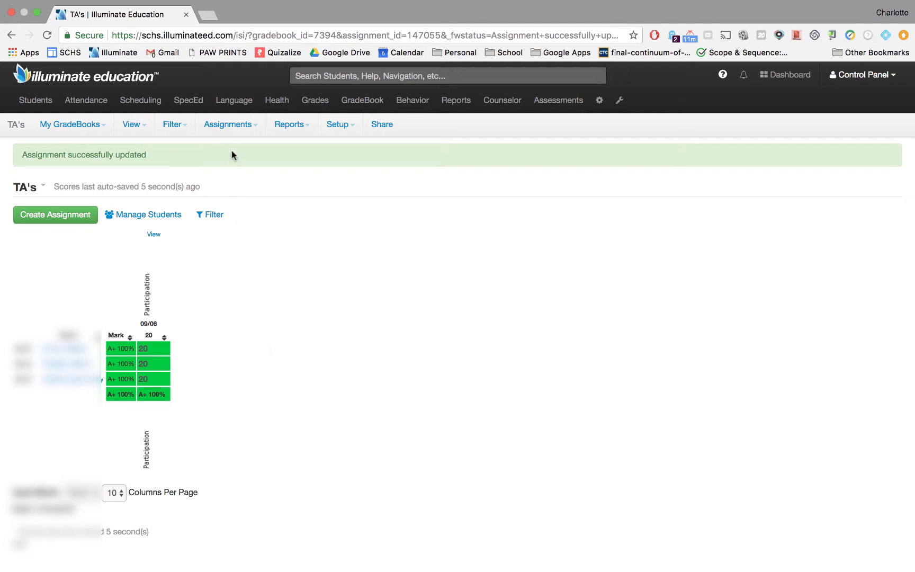
Post grades for section 242531 (2A, 2B) in the Q1 Progress (Quarter Everyday Classes) period, saving the grade scale map and proceeding
{"action": "left_click", "coordinate": [235, 125]}
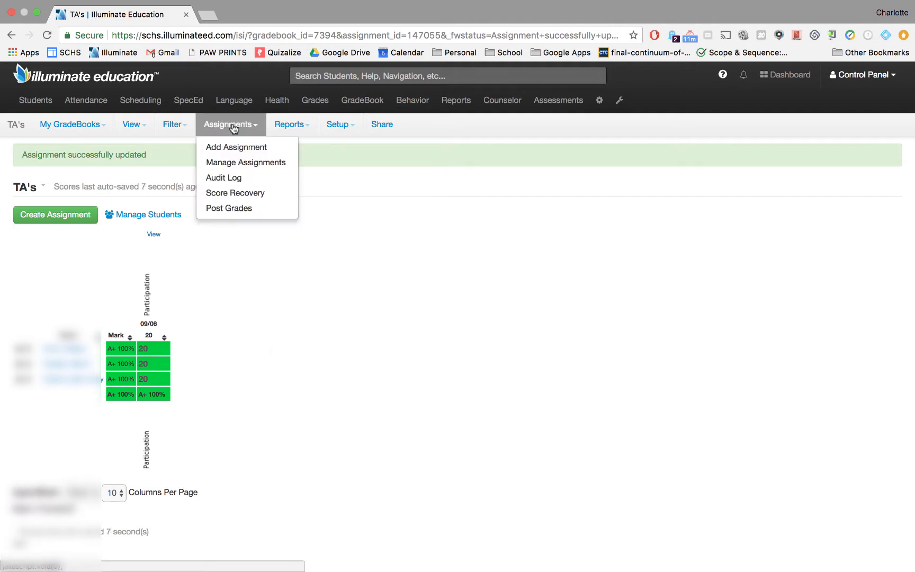
{"action": "left_click", "coordinate": [250, 209]}
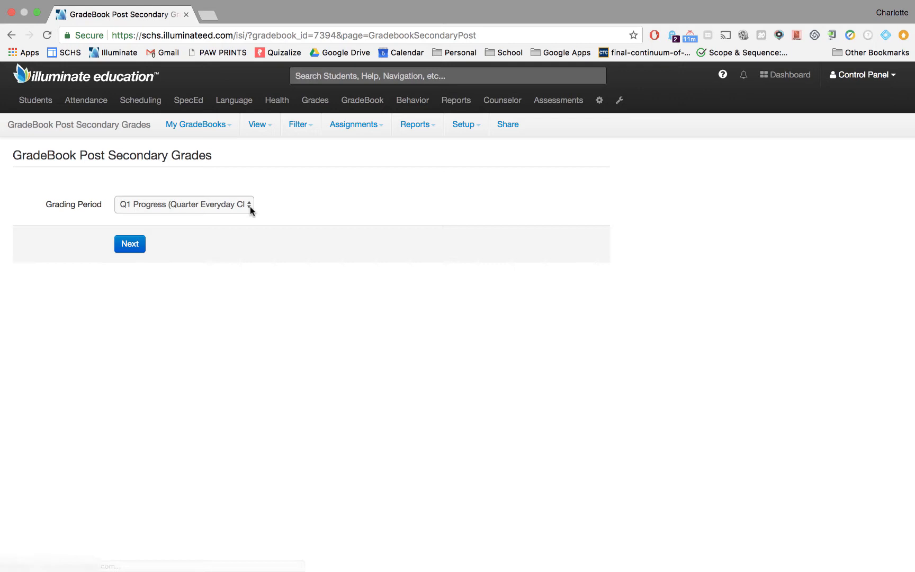
{"action": "left_click", "coordinate": [223, 209]}
{"action": "left_click", "coordinate": [221, 206]}
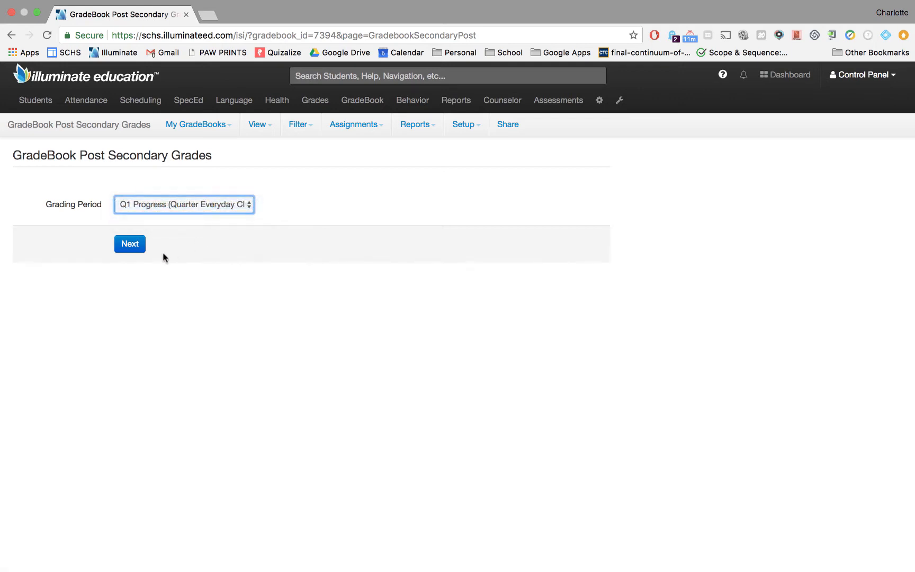
{"action": "left_click", "coordinate": [134, 248]}
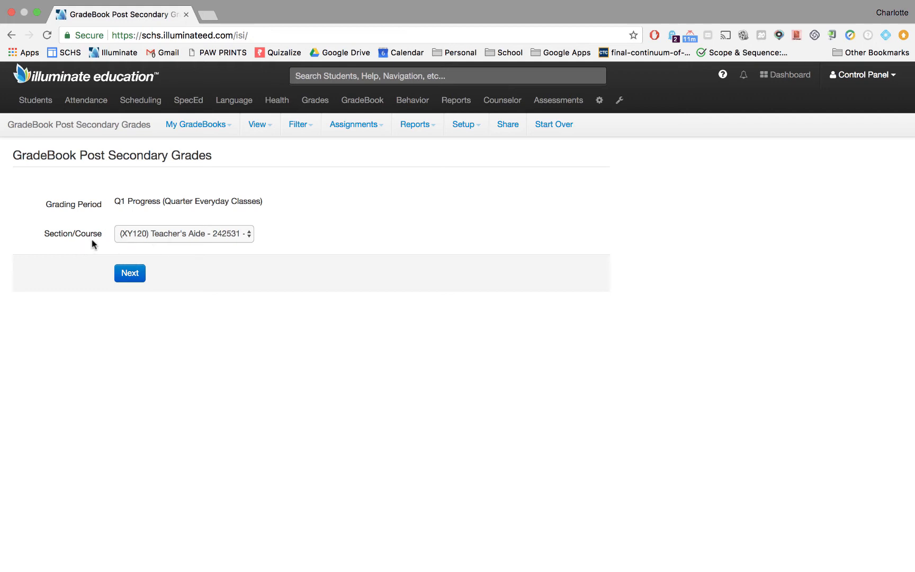
{"action": "left_click", "coordinate": [191, 235]}
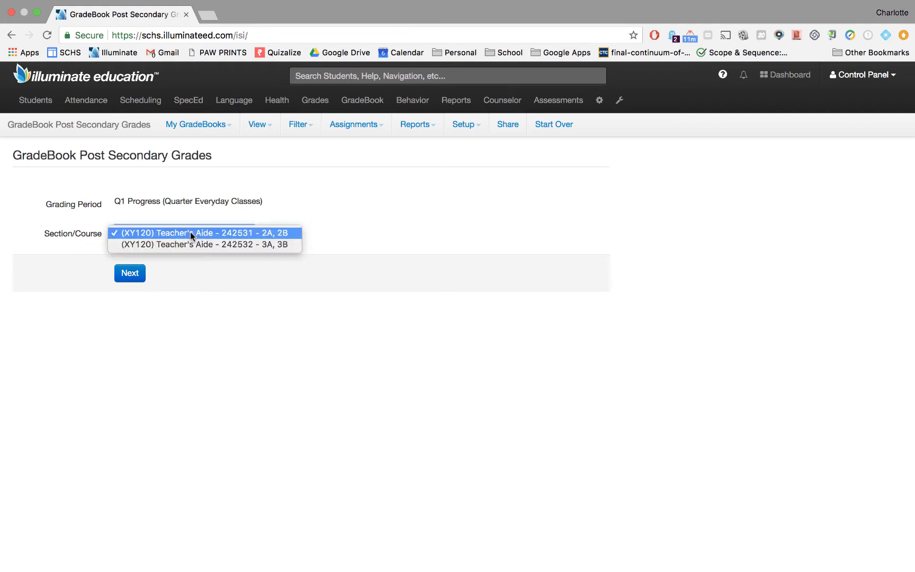
{"action": "left_click", "coordinate": [265, 237]}
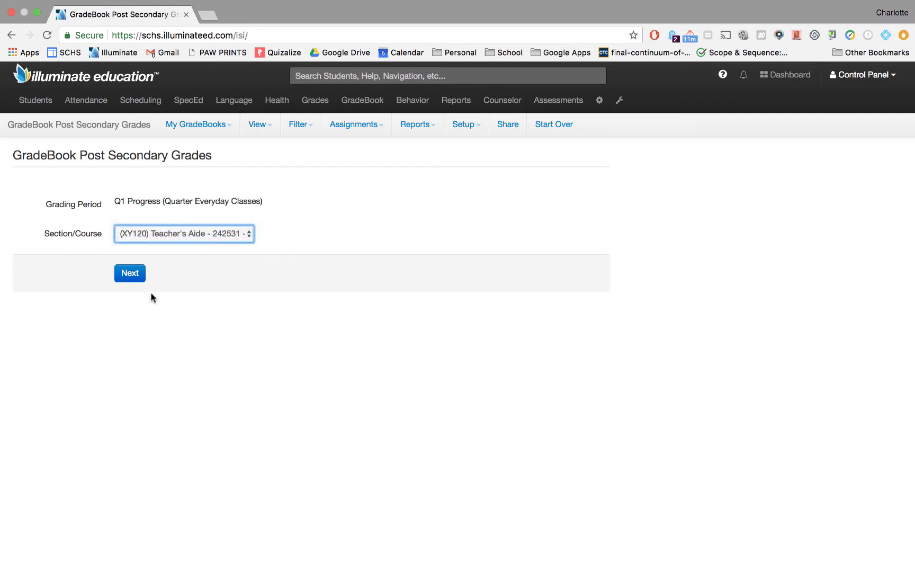
{"action": "left_click", "coordinate": [128, 274]}
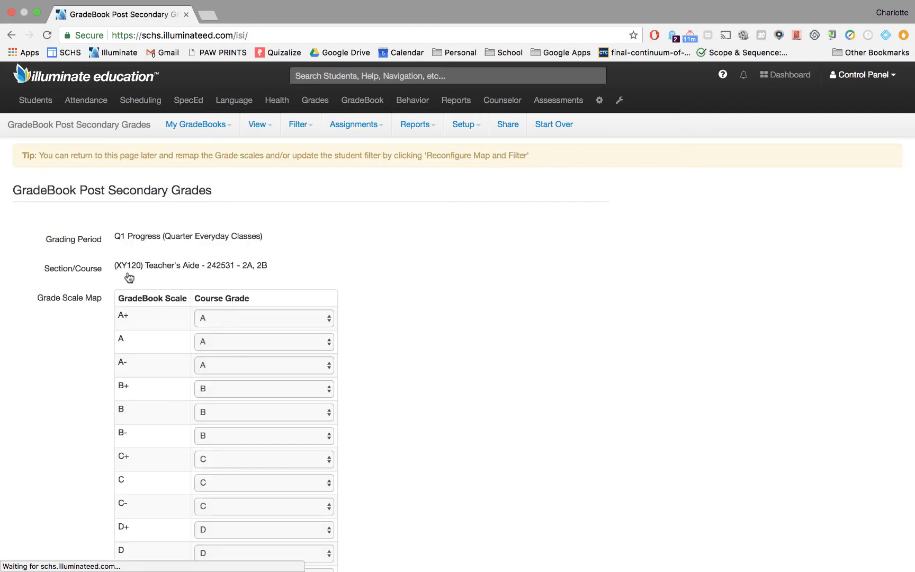
{"action": "scroll", "coordinate": [367, 270], "scroll_direction": "down", "scroll_amount": 5}
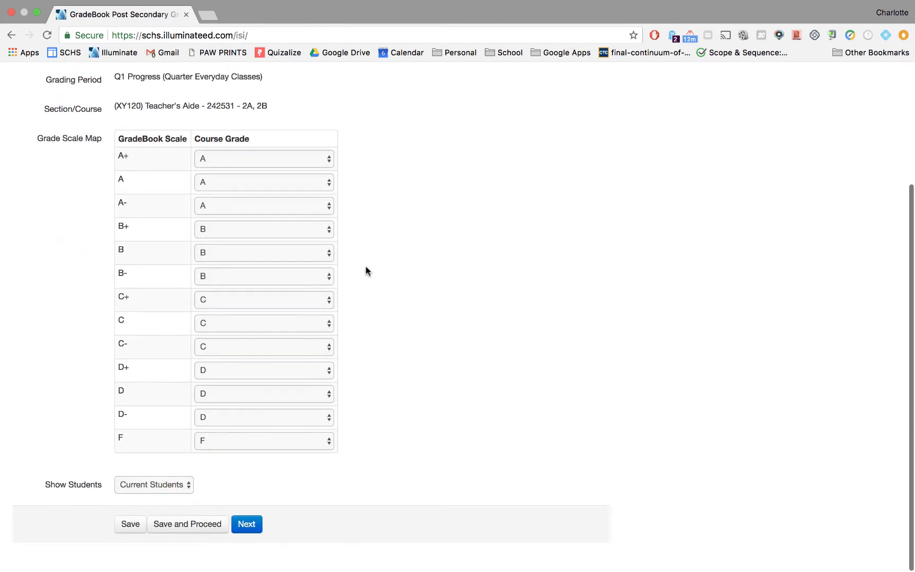
{"action": "left_click", "coordinate": [218, 524]}
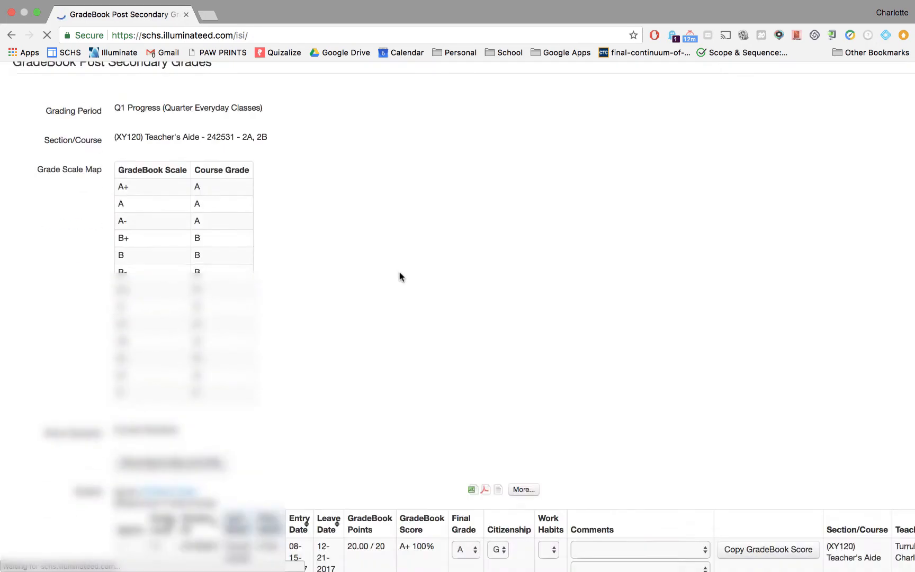
{"action": "scroll", "coordinate": [399, 272], "scroll_direction": "down", "scroll_amount": 5}
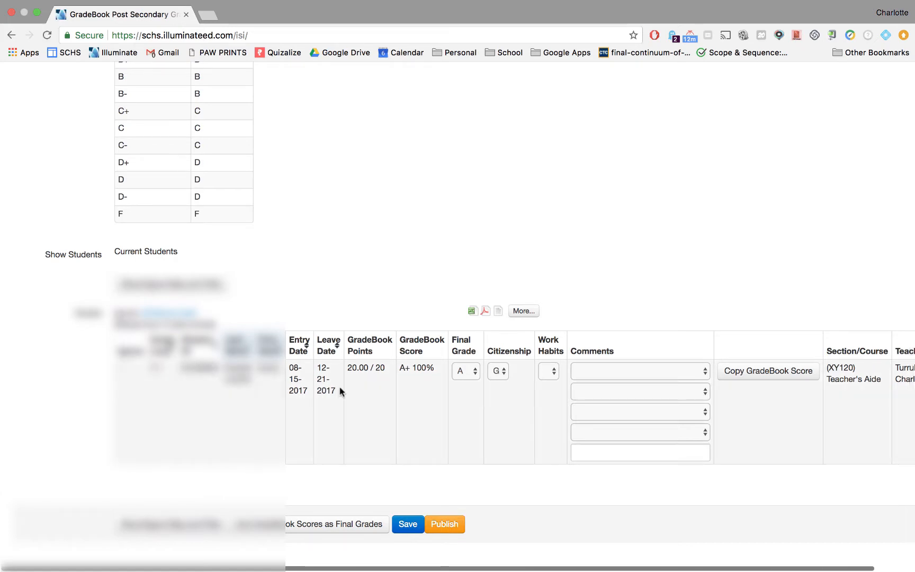
{"action": "scroll", "coordinate": [340, 391], "scroll_direction": "up", "scroll_amount": 8}
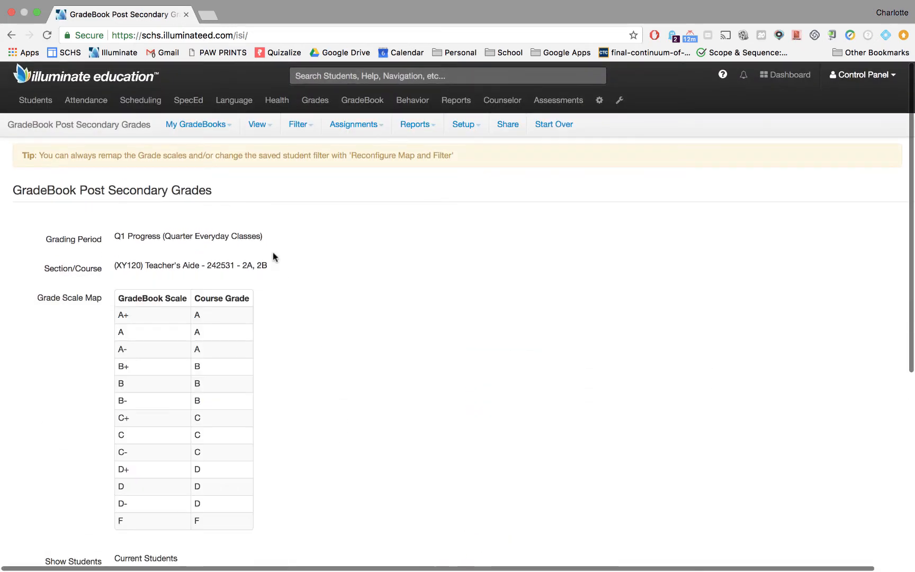
Return to the TA's gradebook and open grade posting for section 242532 (3A, 3B) in Q1 Progress (Quarter Everyday Classes)
{"action": "left_click", "coordinate": [217, 130]}
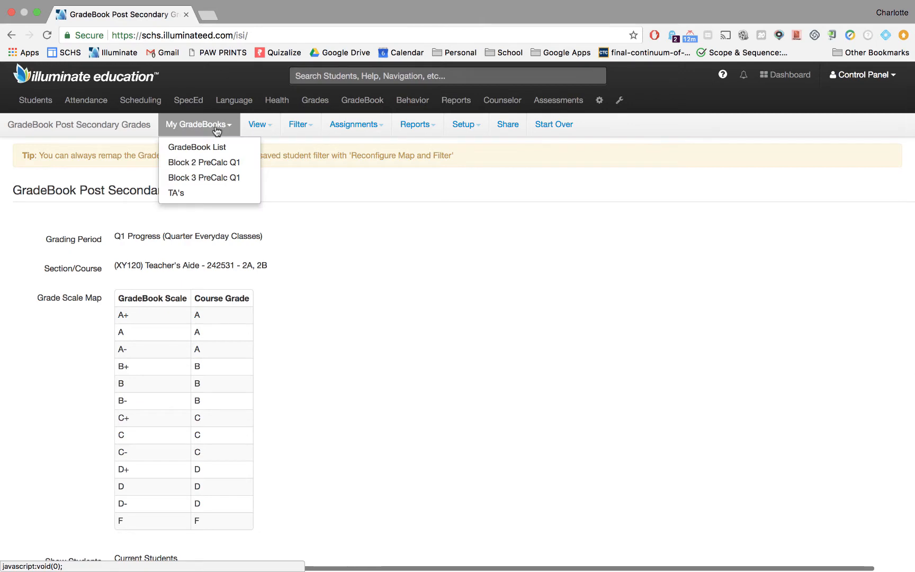
{"action": "left_click", "coordinate": [238, 194]}
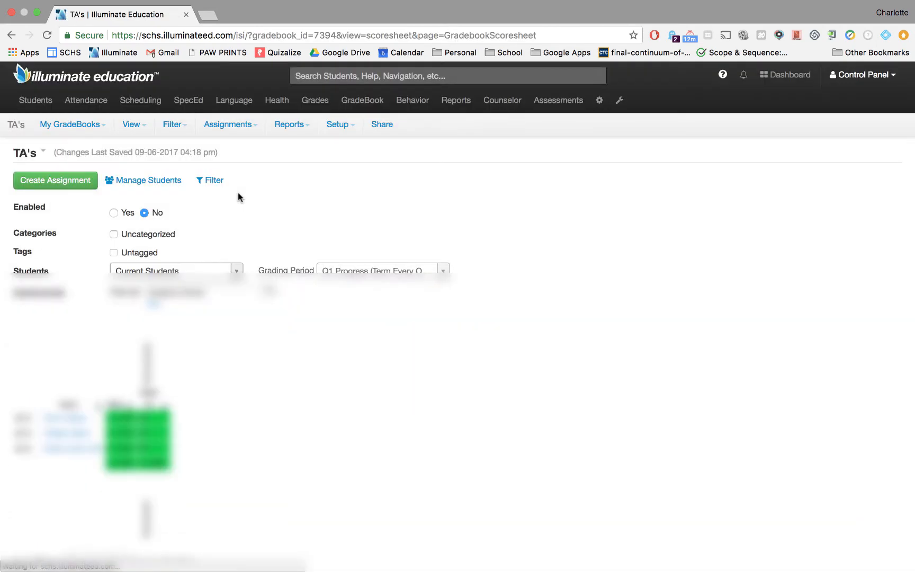
{"action": "left_click", "coordinate": [236, 125]}
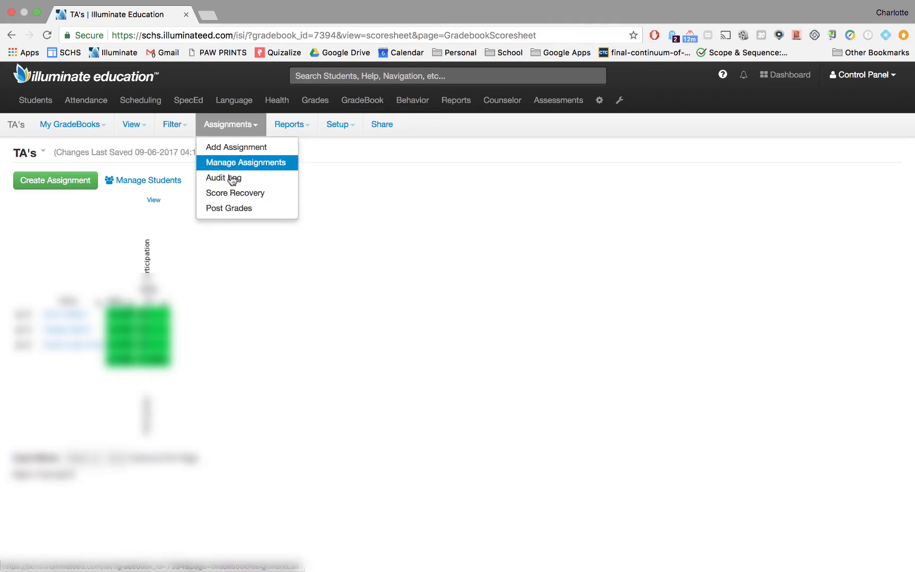
{"action": "left_click", "coordinate": [232, 211]}
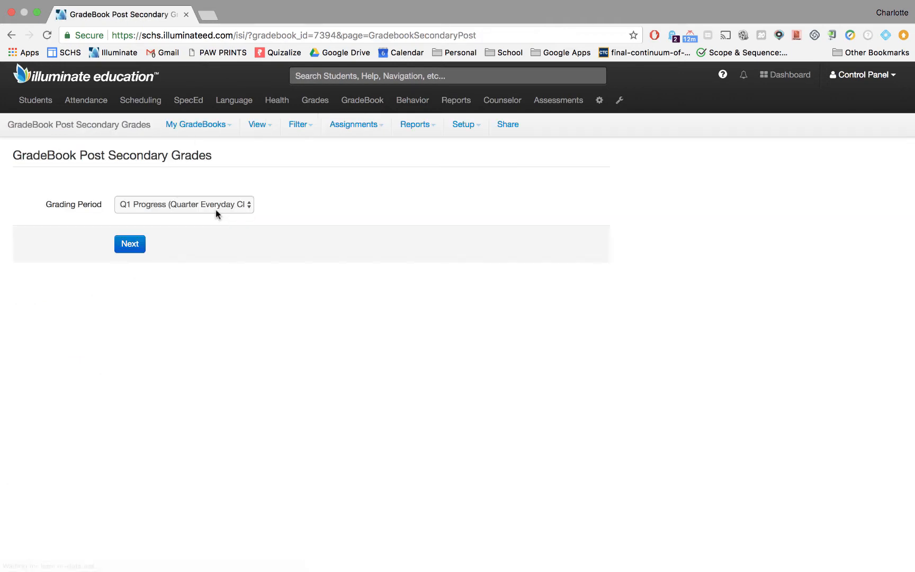
{"action": "left_click", "coordinate": [215, 206]}
{"action": "left_click", "coordinate": [213, 204]}
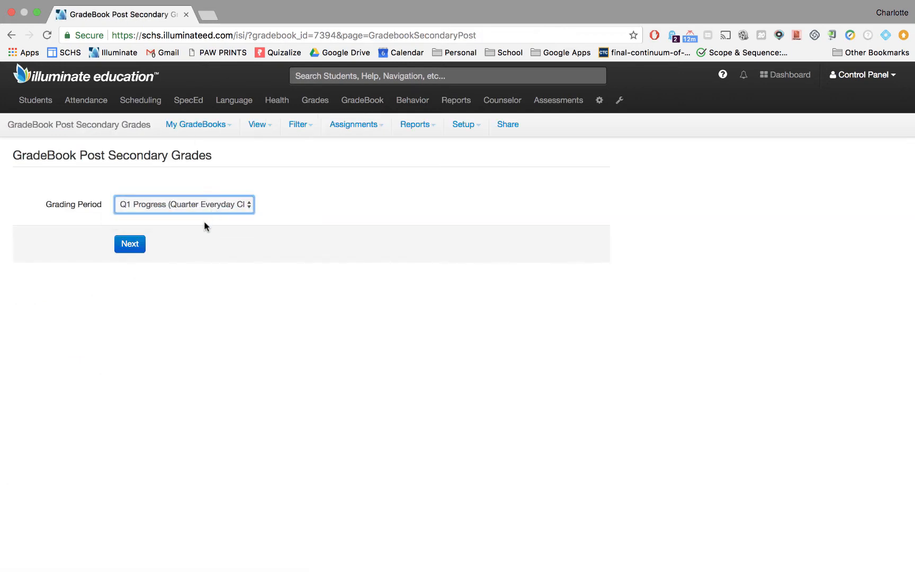
{"action": "left_click", "coordinate": [130, 243]}
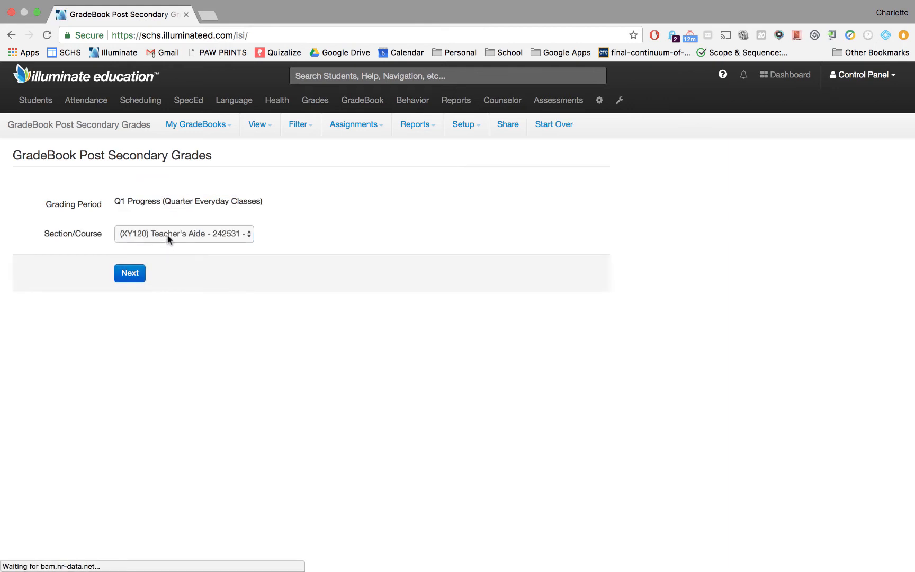
{"action": "left_click", "coordinate": [168, 236]}
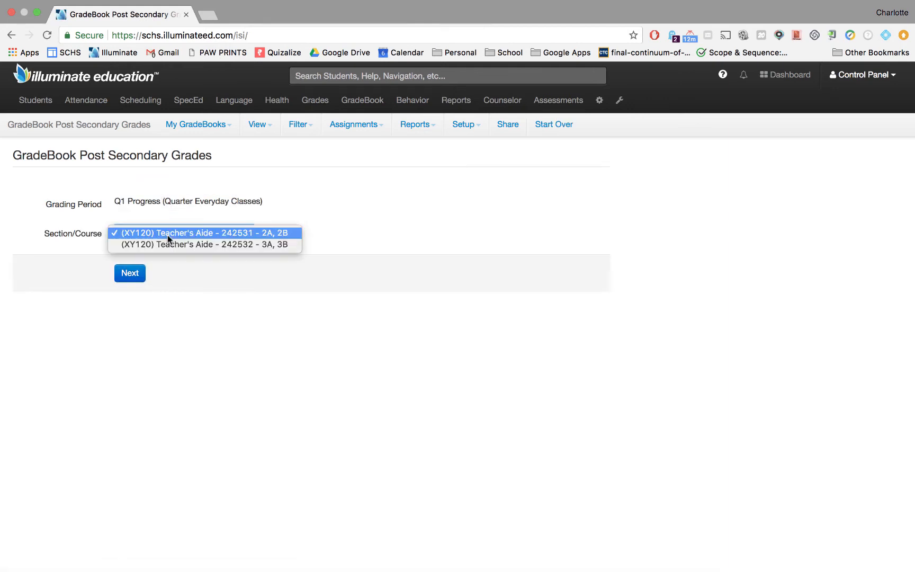
{"action": "left_click", "coordinate": [283, 245]}
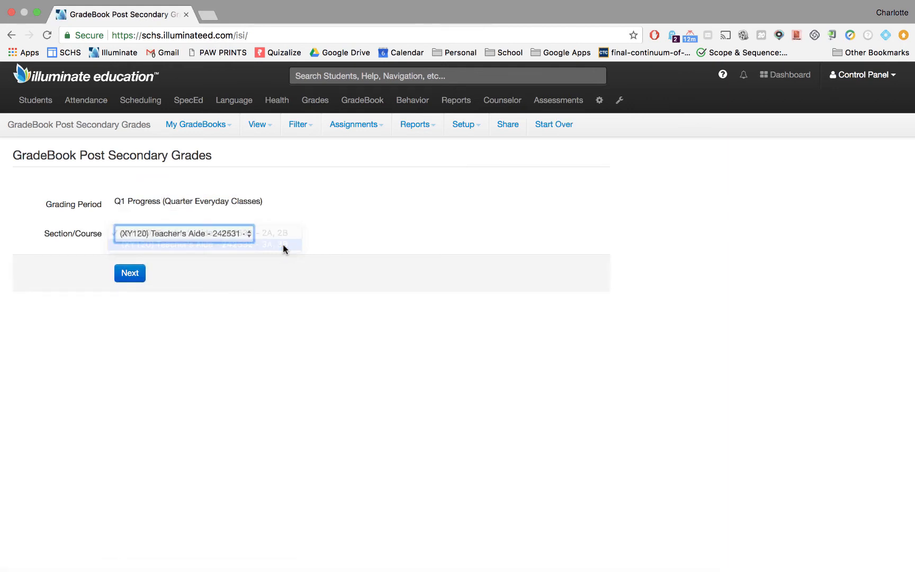
{"action": "left_click", "coordinate": [135, 281]}
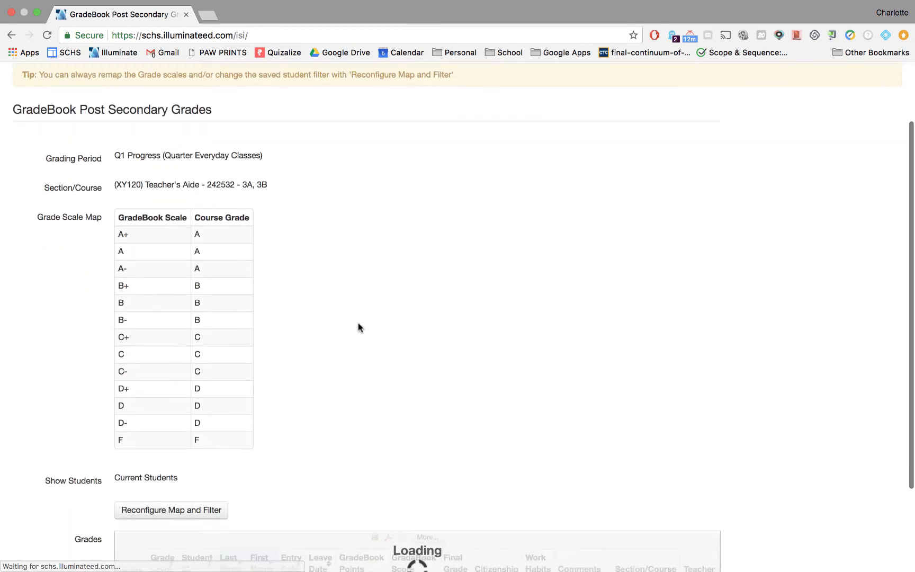
{"action": "scroll", "coordinate": [360, 329], "scroll_direction": "down", "scroll_amount": 5}
{"action": "scroll", "coordinate": [360, 329], "scroll_direction": "down", "scroll_amount": 5}
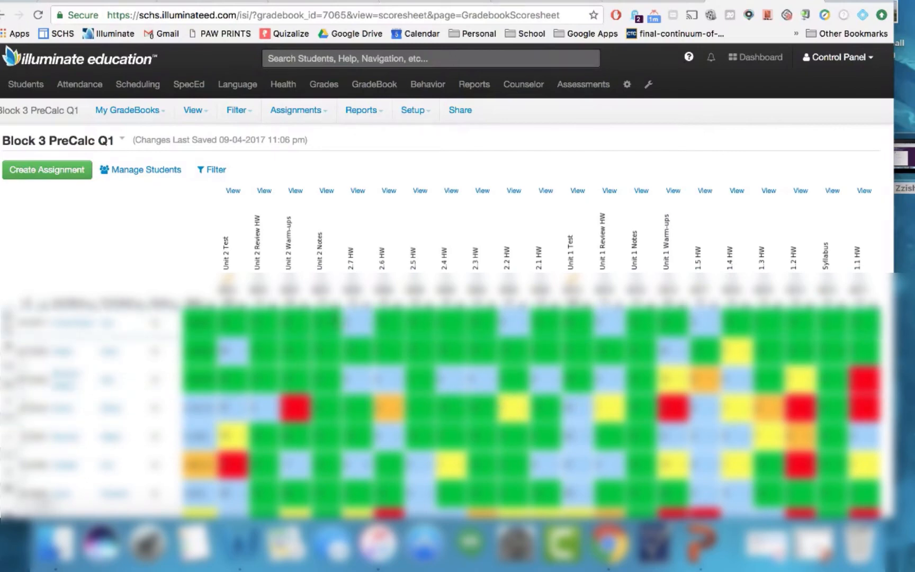
Open grade posting for the Block 3 PreCalc Q1 gradebook
{"action": "left_click", "coordinate": [315, 240]}
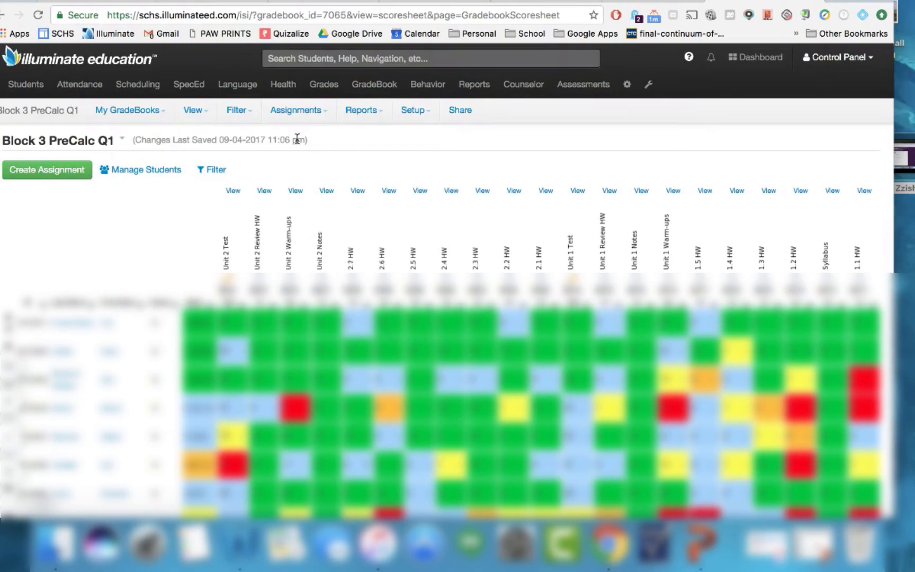
{"action": "left_click", "coordinate": [299, 114]}
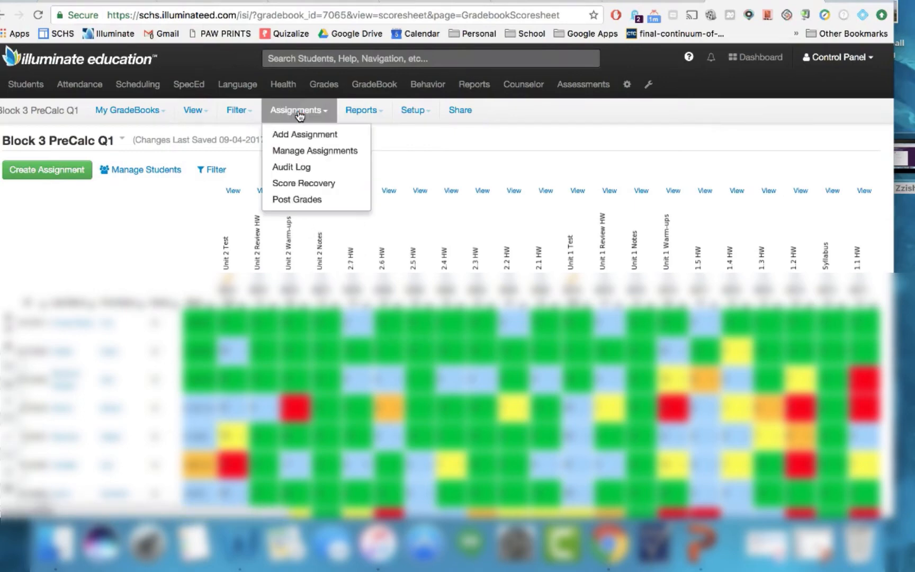
{"action": "left_click", "coordinate": [311, 202]}
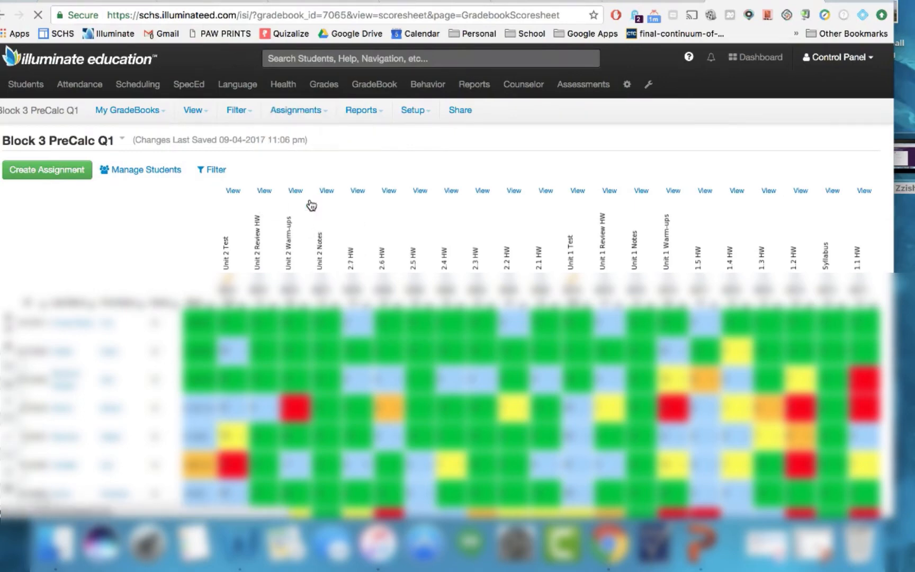